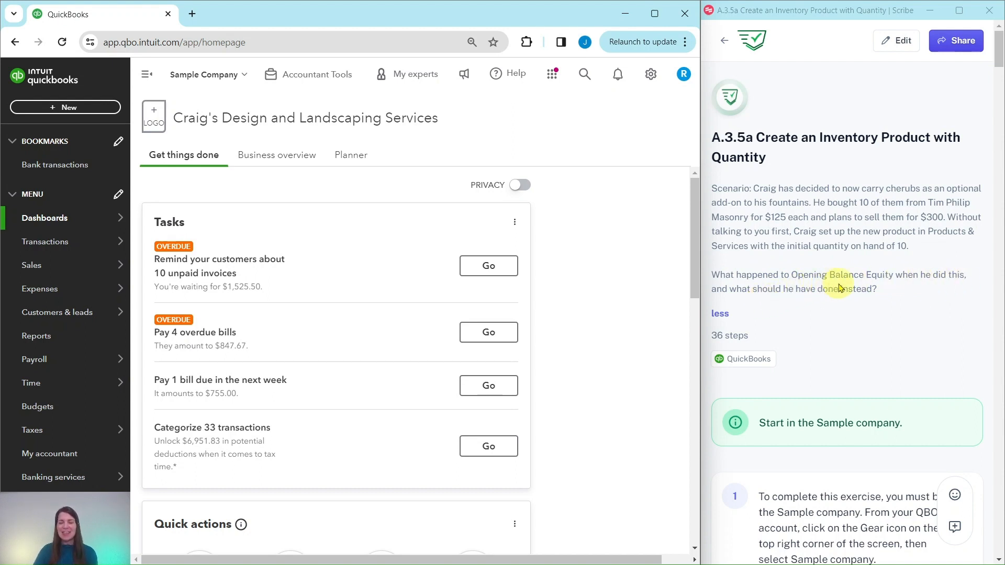
Step: Open the Products & services list under Sales in the sample company
scroll(837, 240, down, 5)
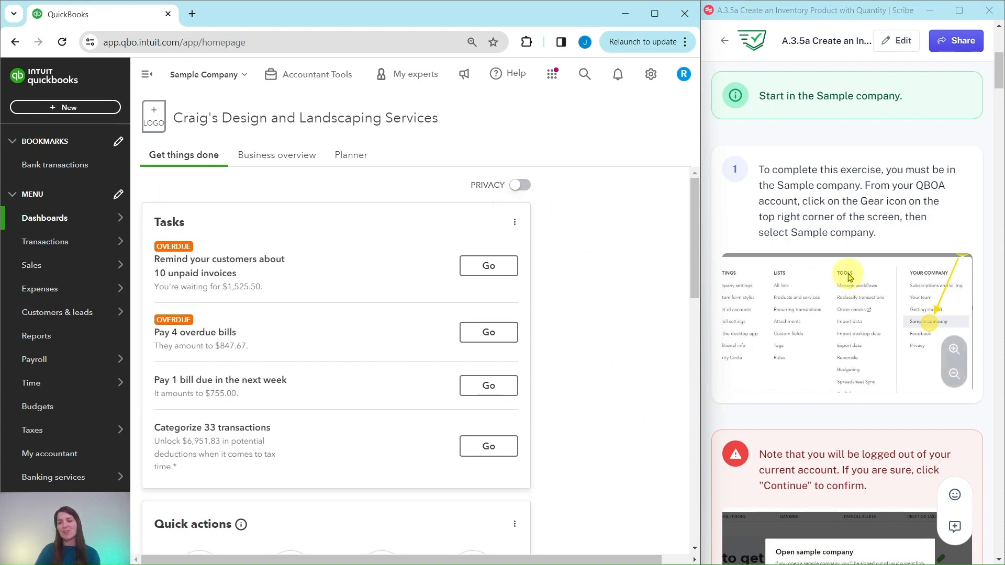
scroll(849, 273, down, 1)
scroll(848, 275, down, 8)
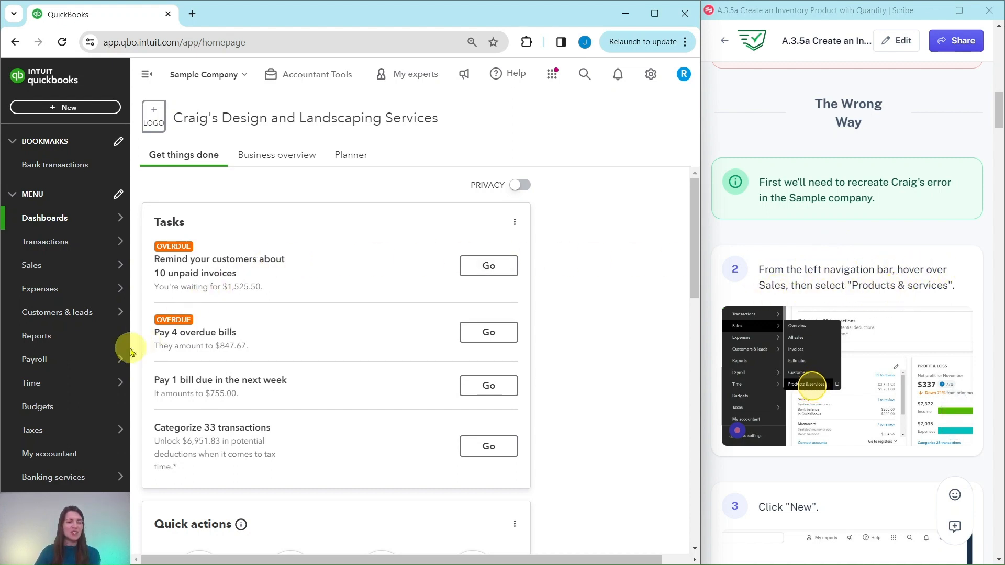
mouse_move(26, 266)
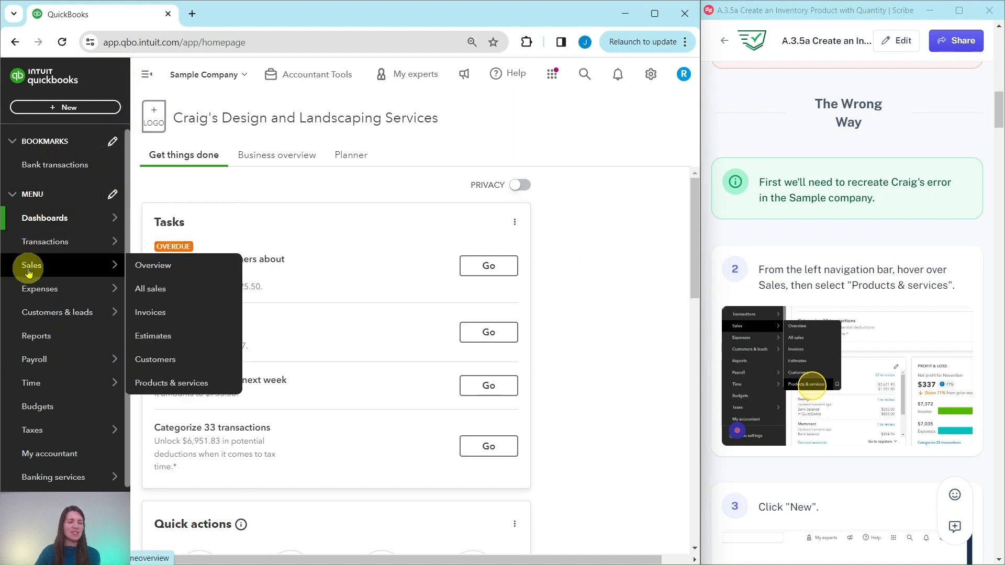
click(164, 385)
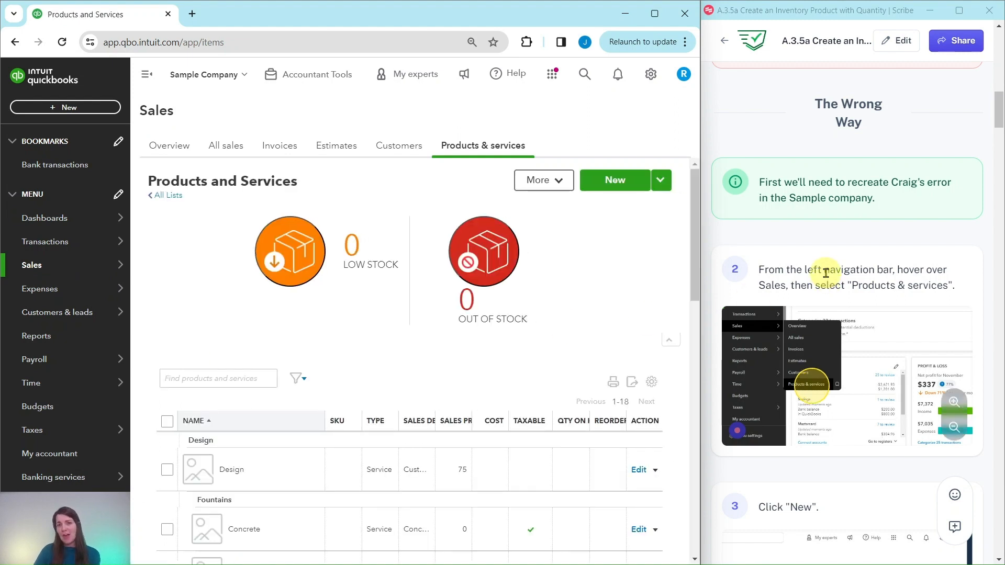
Step: Start a new product of the Inventory type
scroll(834, 245, down, 7)
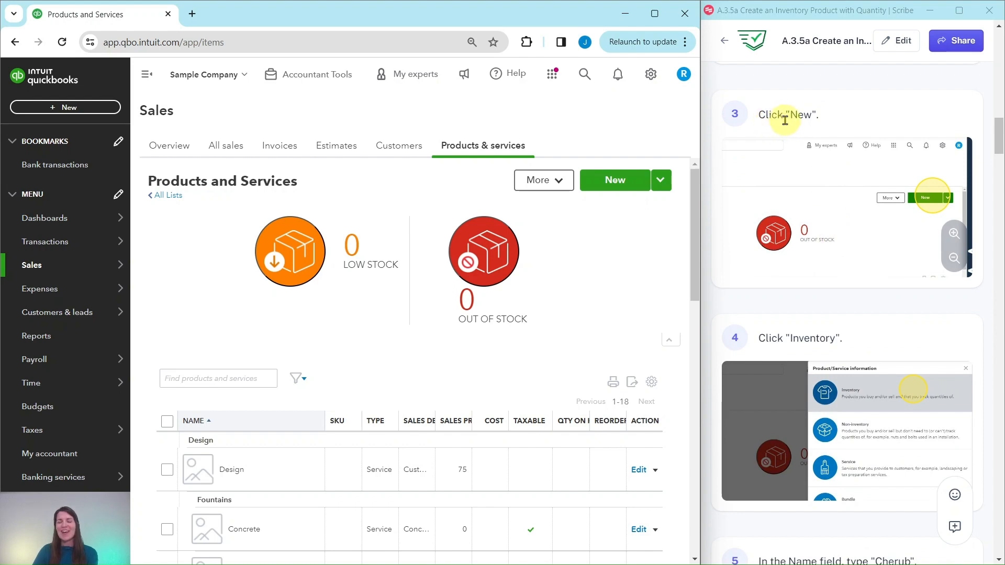
click(616, 181)
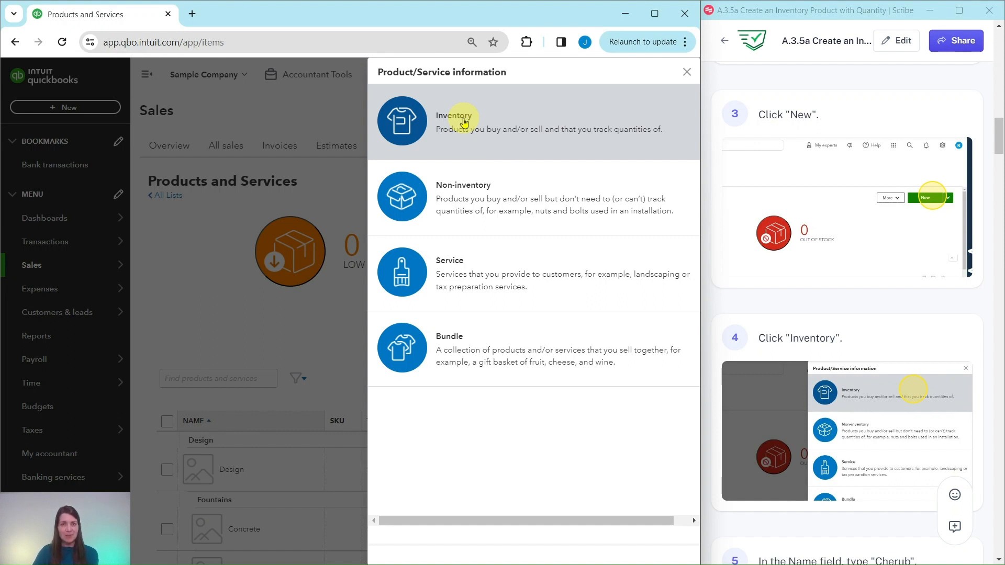
click(464, 122)
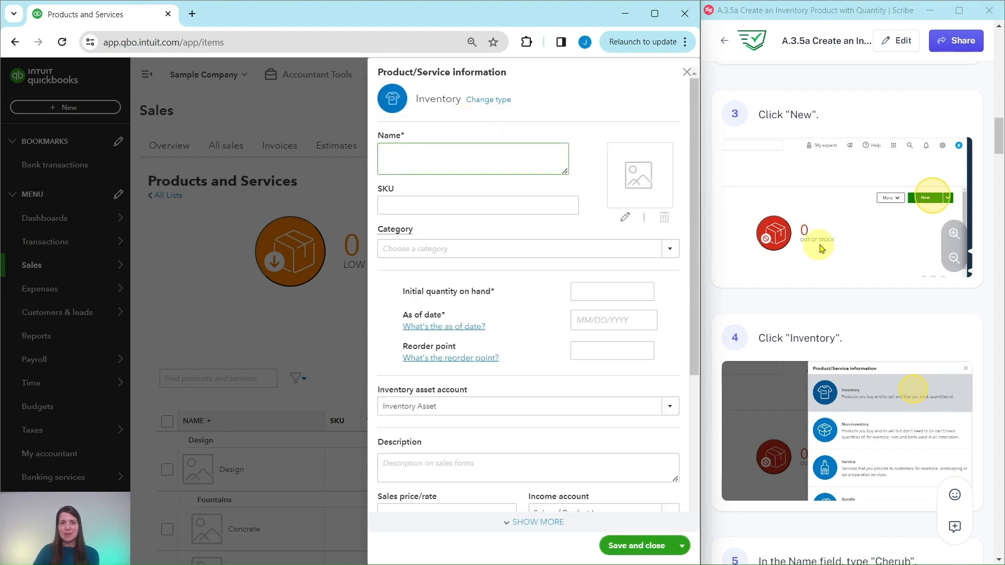
Step: Name the new inventory product Cherub and assign it to the Fountains sub-category of Design
scroll(756, 243, down, 7)
scroll(824, 237, down, 1)
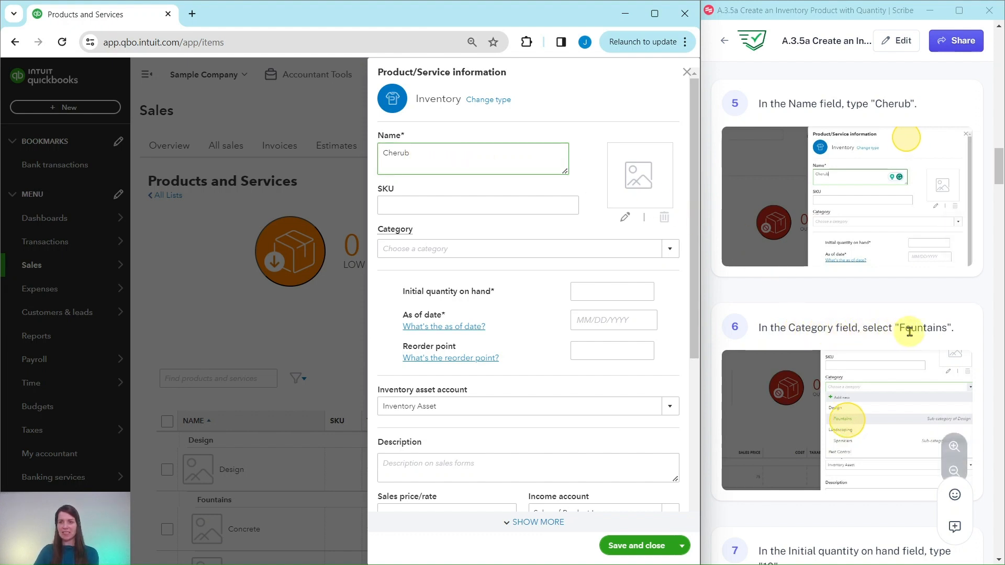
click(669, 250)
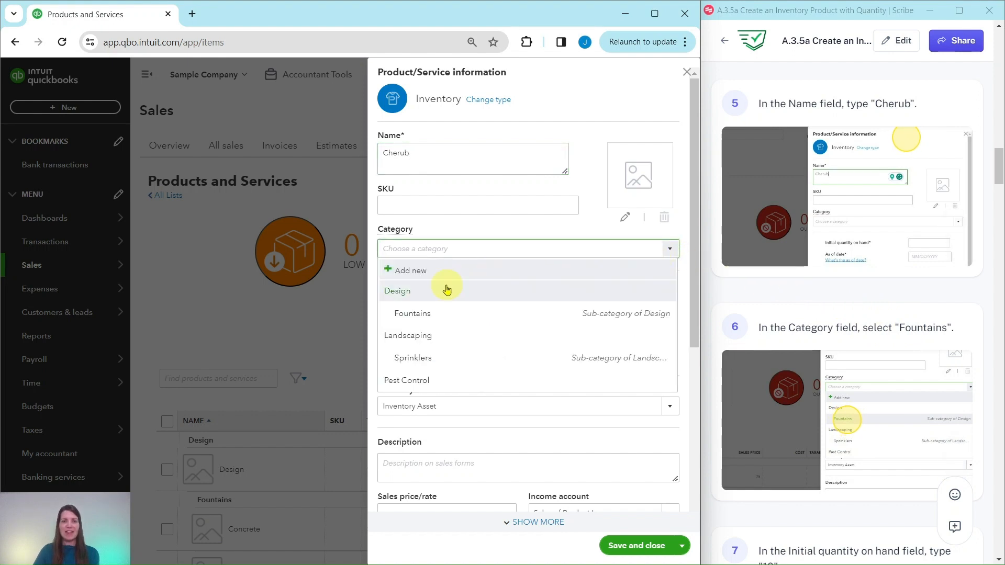
click(415, 314)
Step: Set the Cherub's initial quantity on hand to 10 with an as of date of 02/19/2024
scroll(840, 296, down, 6)
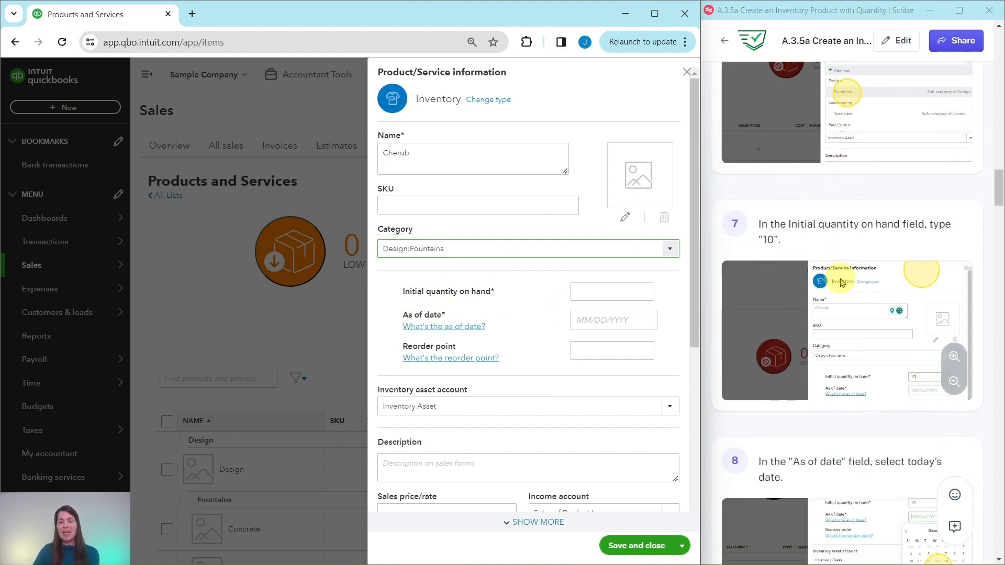
scroll(840, 283, down, 1)
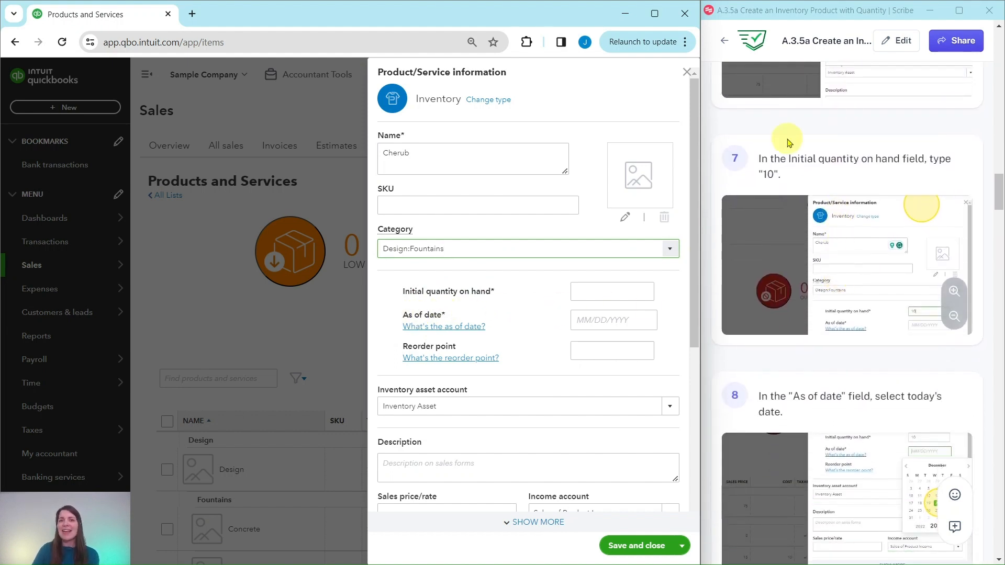
scroll(787, 142, down, 1)
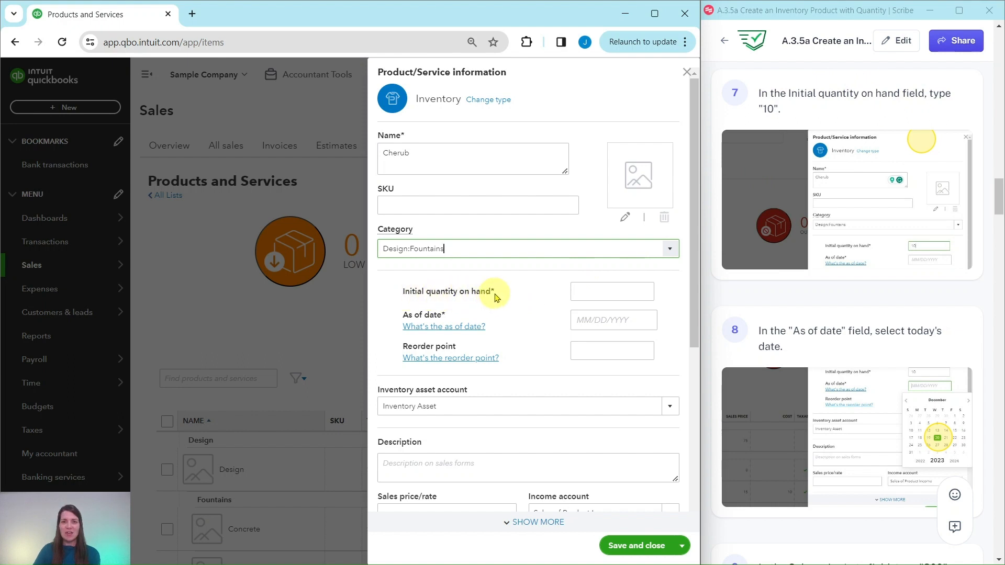
click(591, 291)
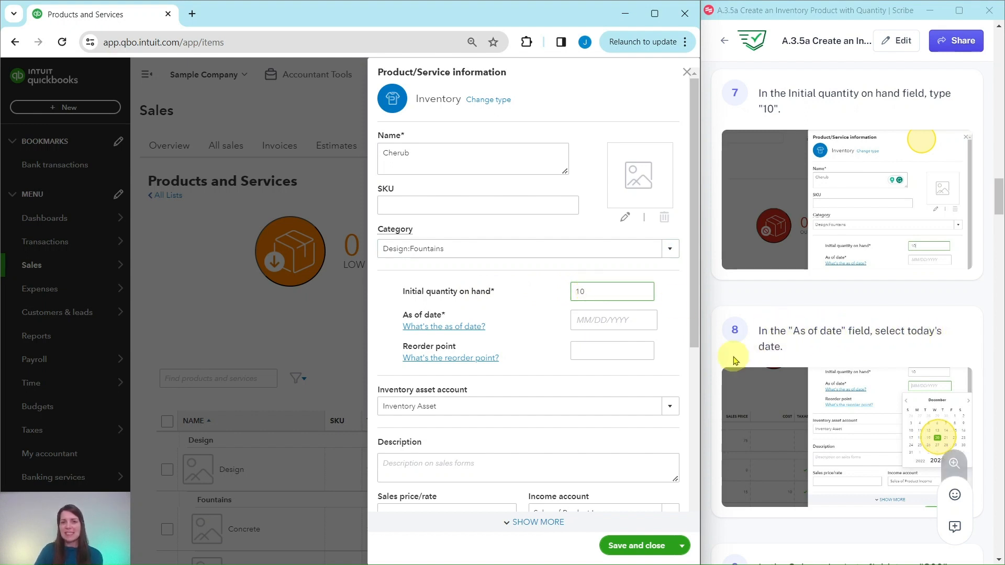
click(592, 321)
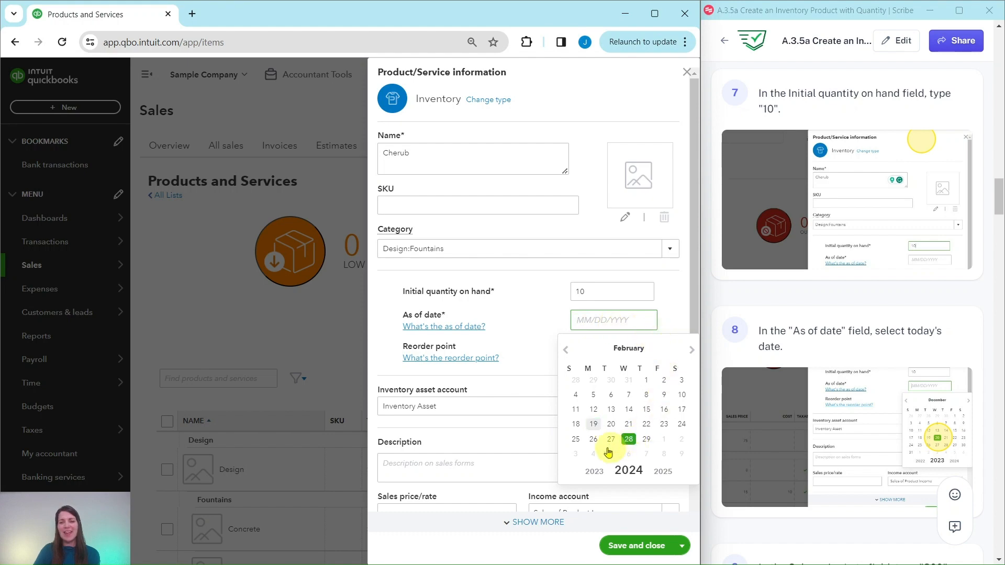
click(593, 424)
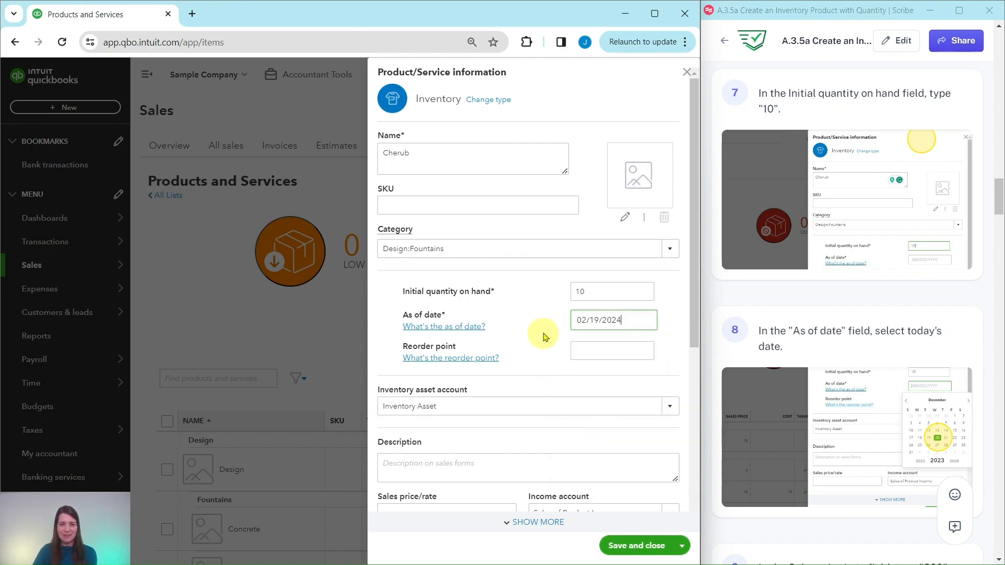
Step: Set the Cherub's sales price/rate to 300
scroll(540, 323, down, 3)
scroll(796, 346, down, 6)
scroll(796, 343, down, 3)
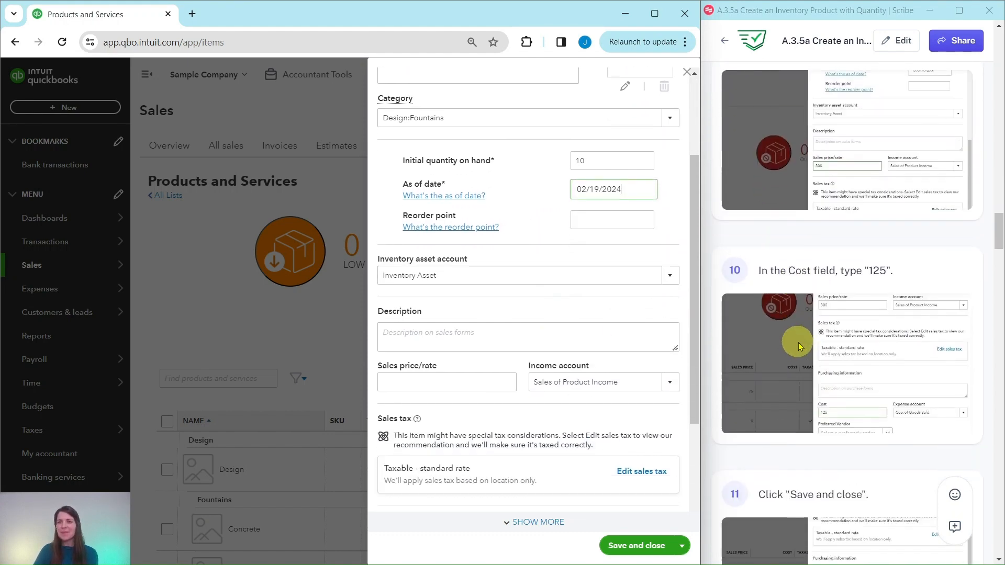
scroll(797, 337, up, 1)
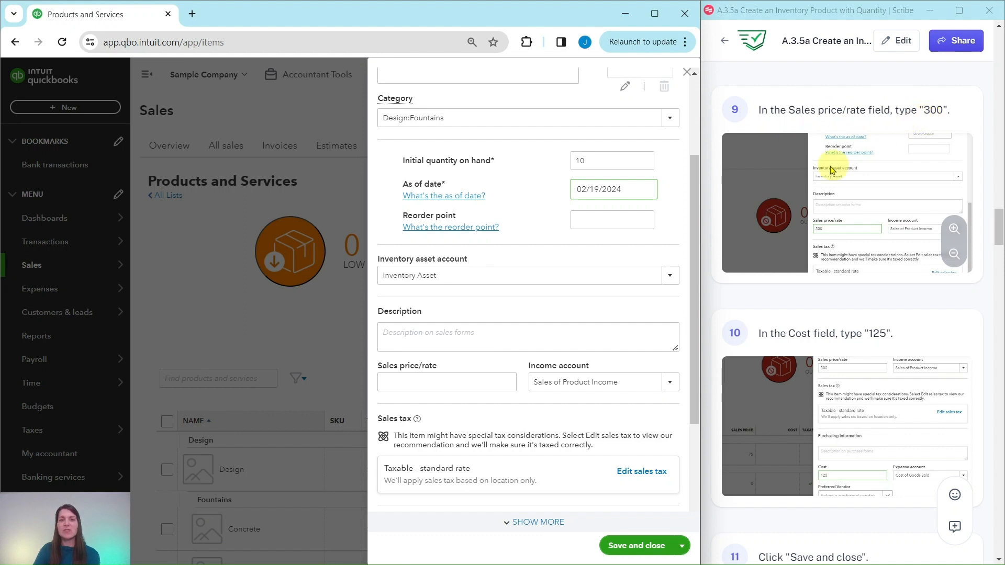
scroll(523, 238, down, 3)
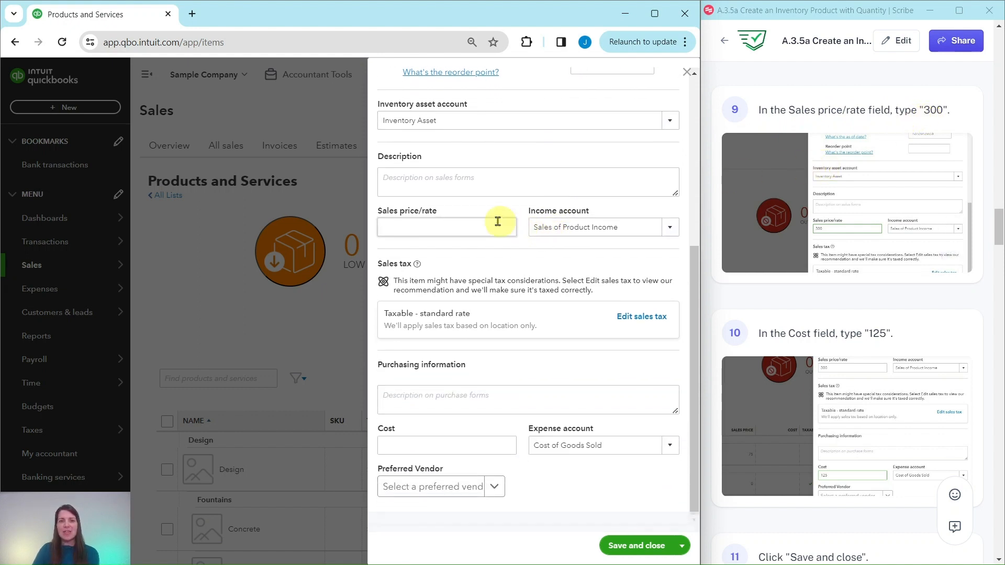
click(387, 223)
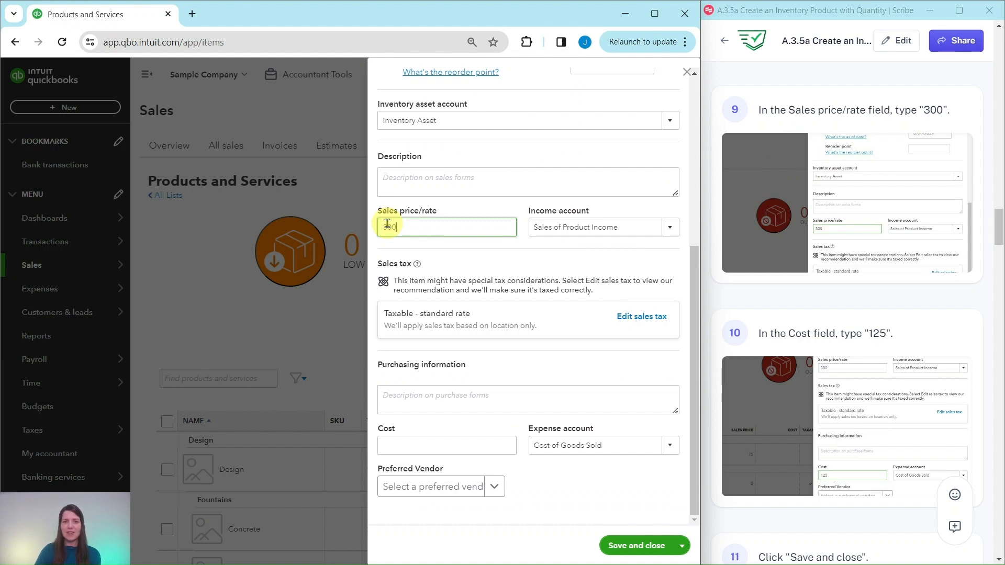
Step: Set the Cherub's purchase cost to 125, then save and close the product
scroll(847, 256, down, 4)
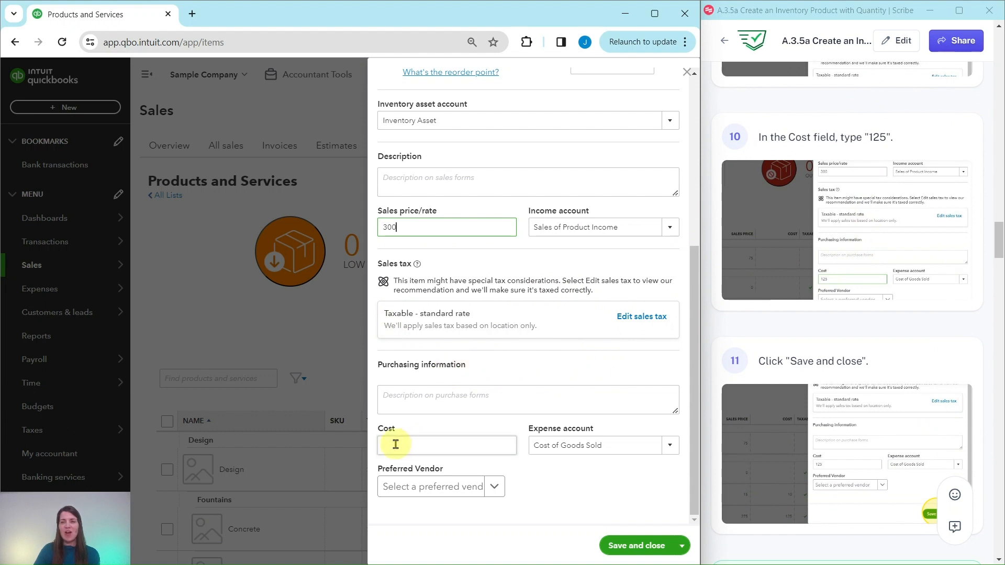
click(478, 444)
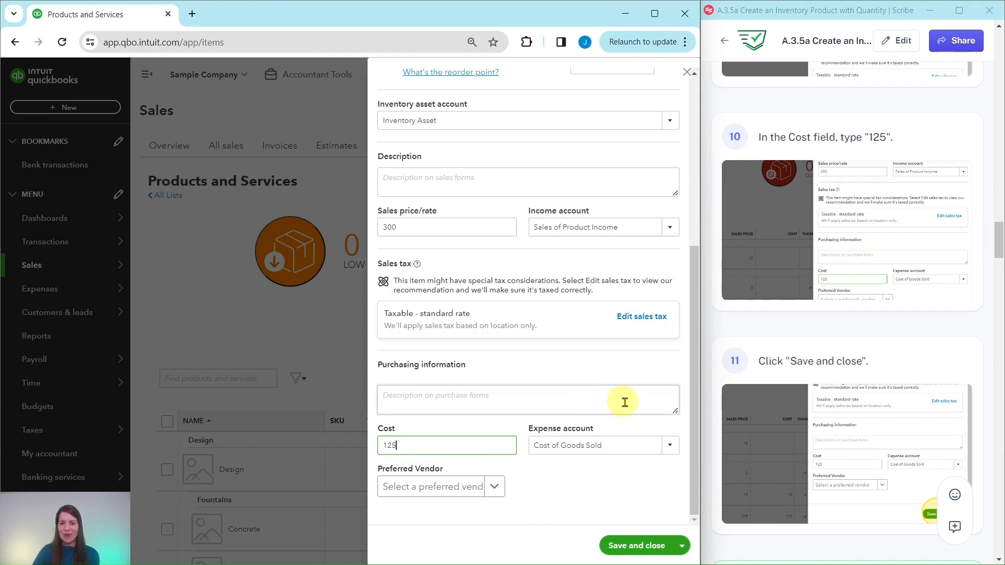
click(635, 547)
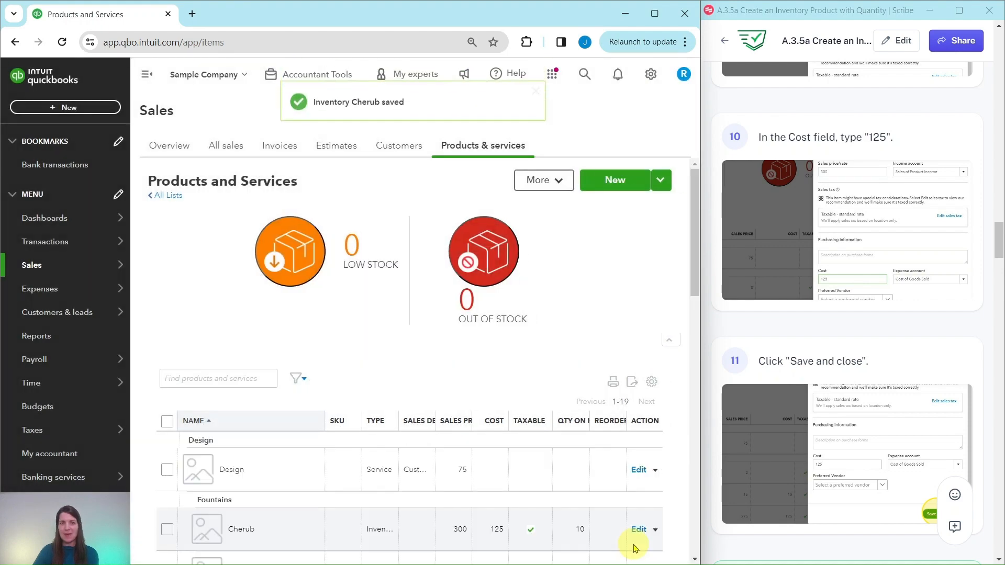
Step: Open the Chart of accounts from the accountant tools
scroll(399, 273, down, 4)
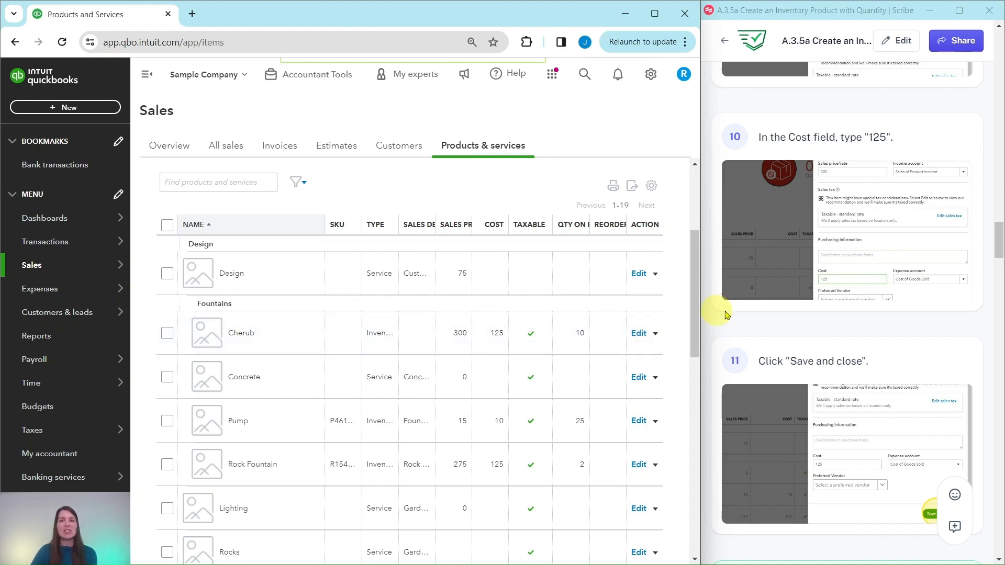
scroll(793, 304, down, 5)
scroll(795, 304, down, 2)
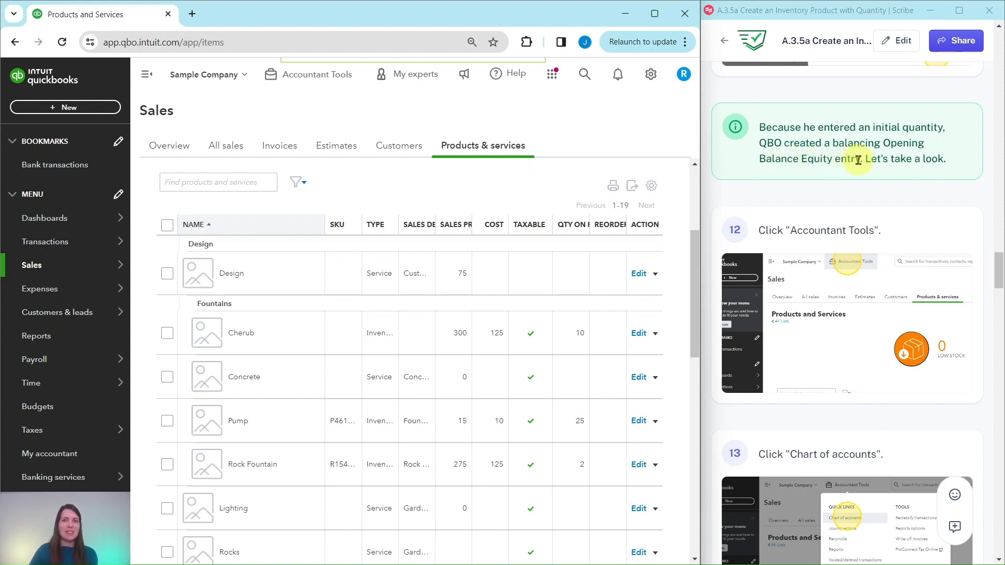
scroll(861, 157, down, 4)
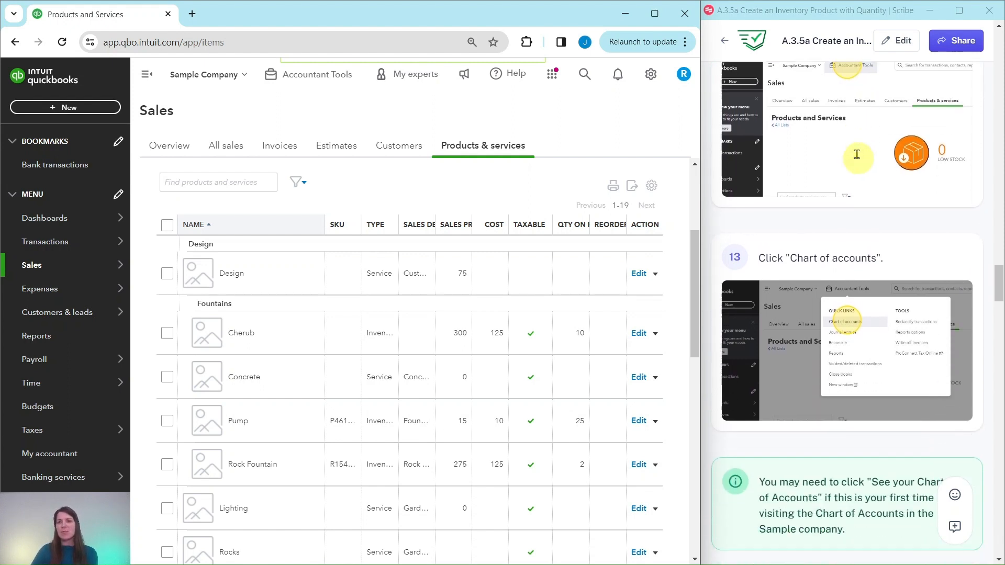
scroll(848, 117, up, 2)
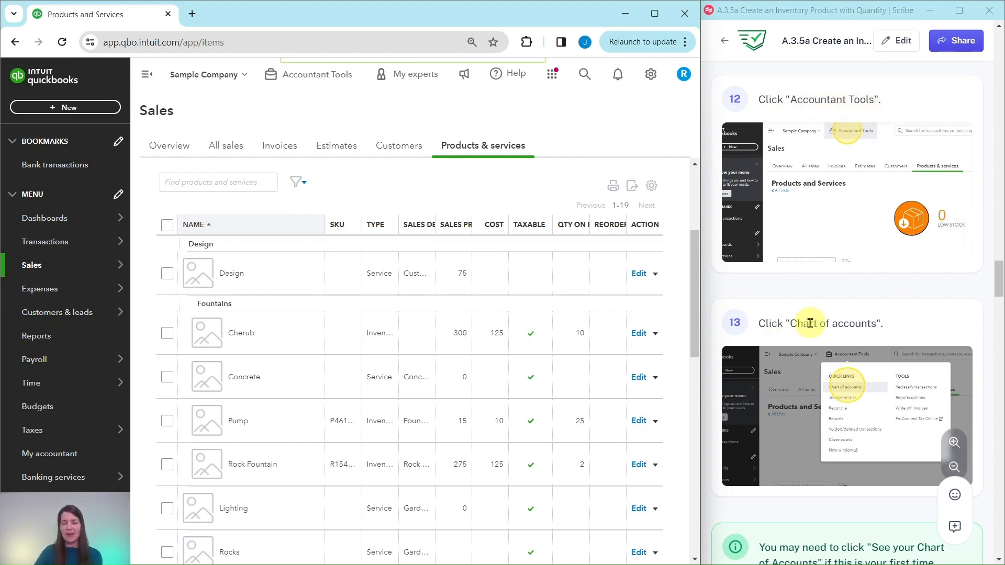
click(314, 82)
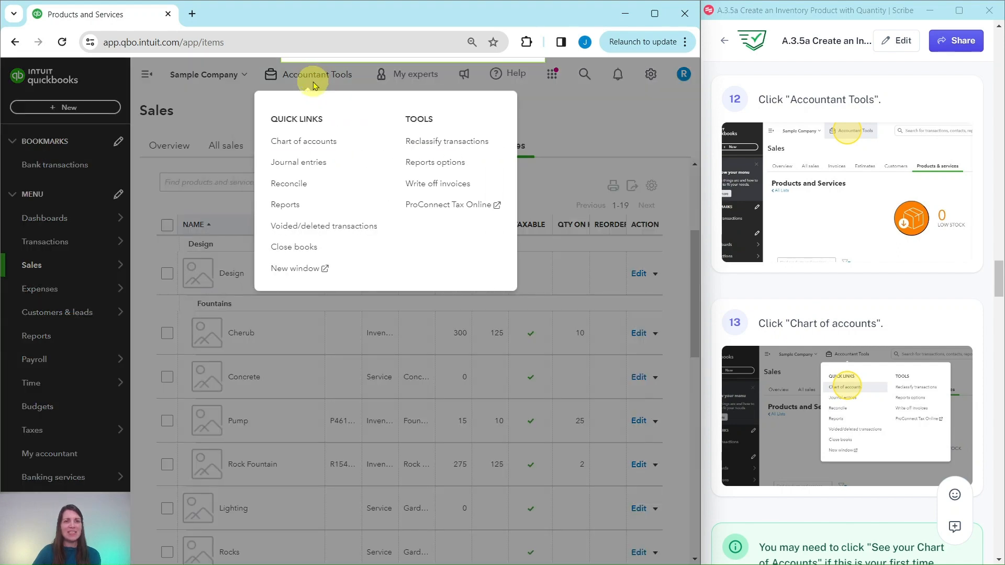
click(291, 142)
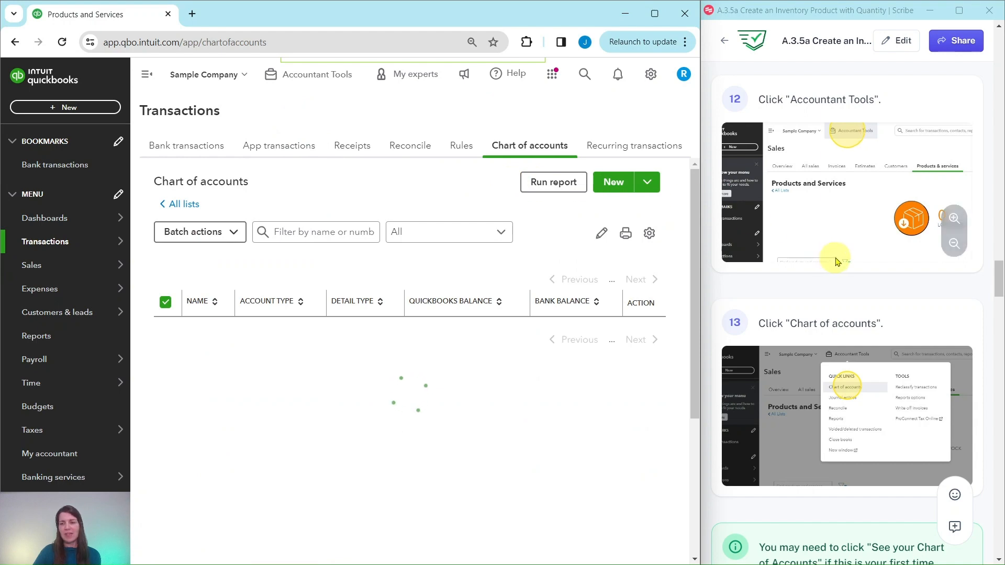
Step: Open the register of the Opening Balance Equity account from the chart of accounts
scroll(838, 245, down, 4)
scroll(838, 245, down, 5)
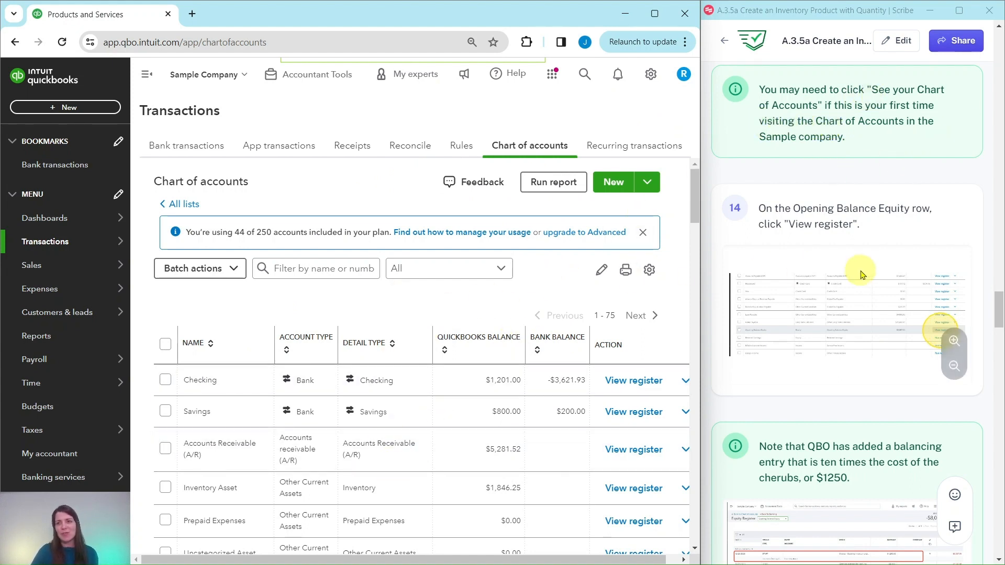
scroll(863, 274, down, 2)
scroll(862, 275, up, 1)
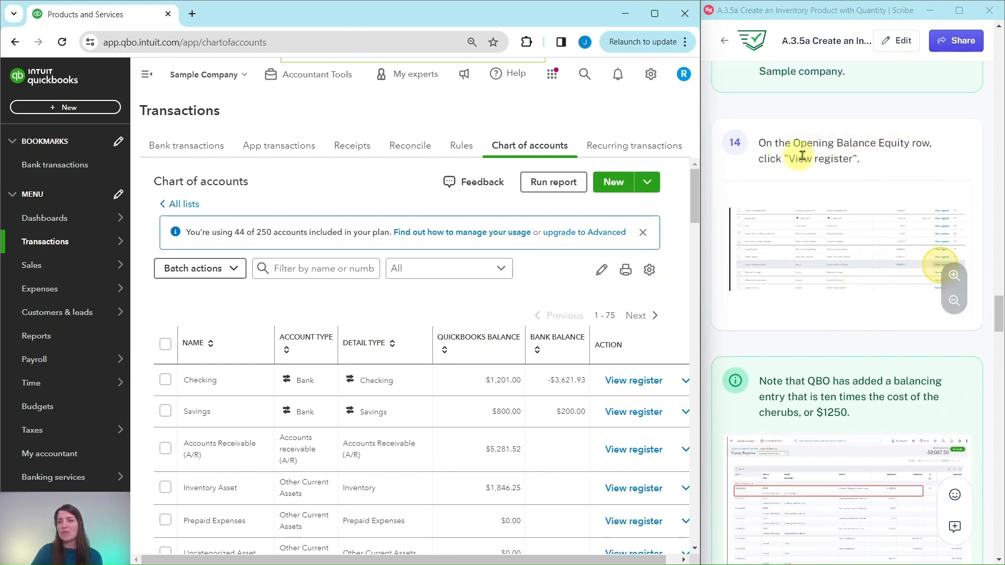
scroll(419, 282, down, 4)
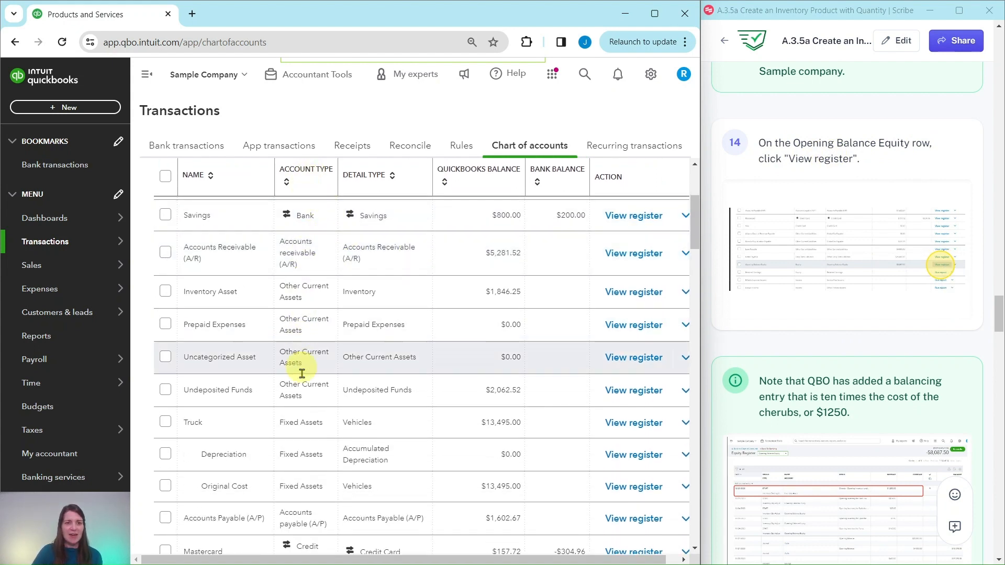
scroll(308, 285, down, 5)
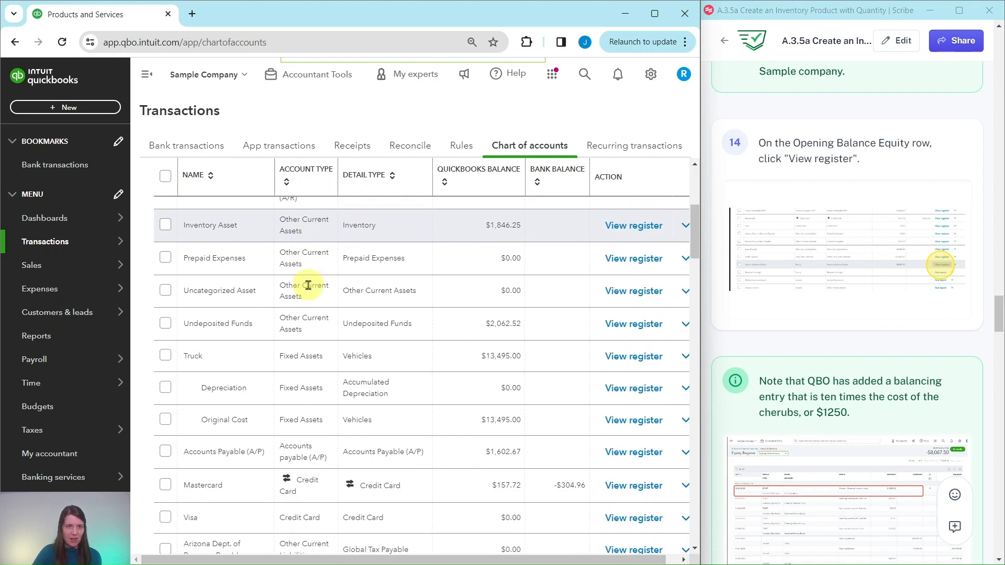
scroll(307, 286, down, 4)
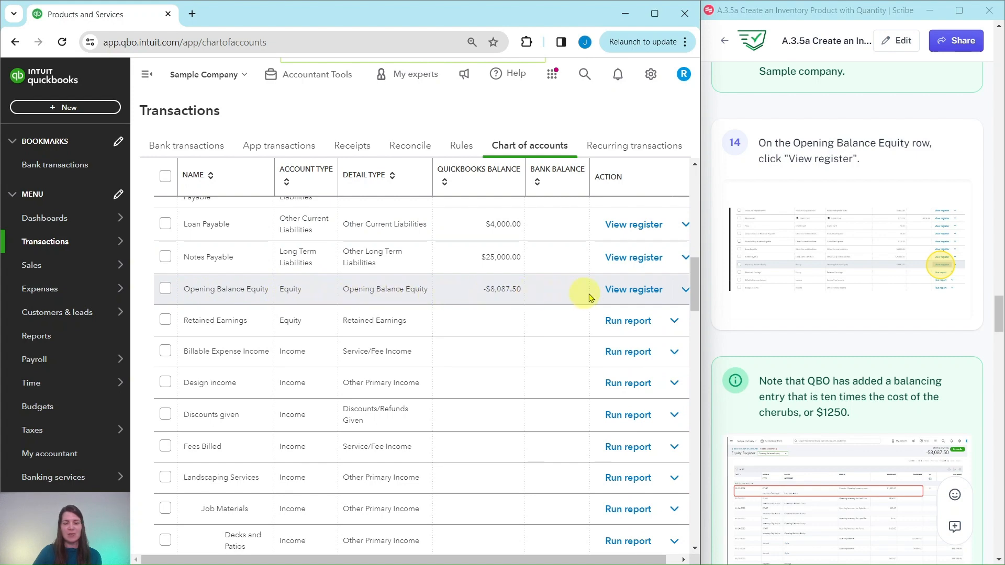
click(634, 290)
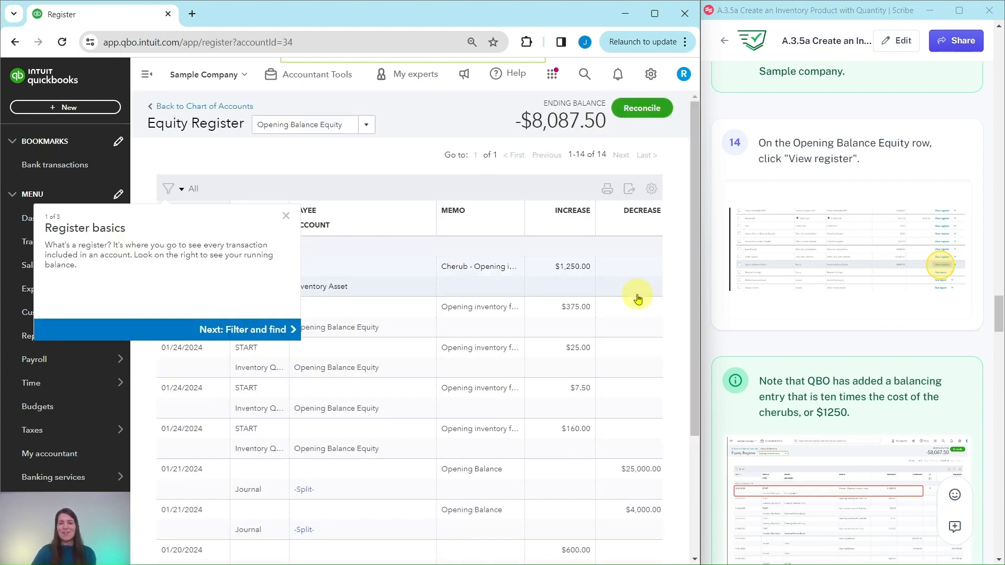
Step: Dismiss the Register basics tip and examine the Cherub opening inventory entry in the Opening Balance Equity register
click(285, 215)
scroll(679, 352, down, 1)
scroll(772, 343, down, 2)
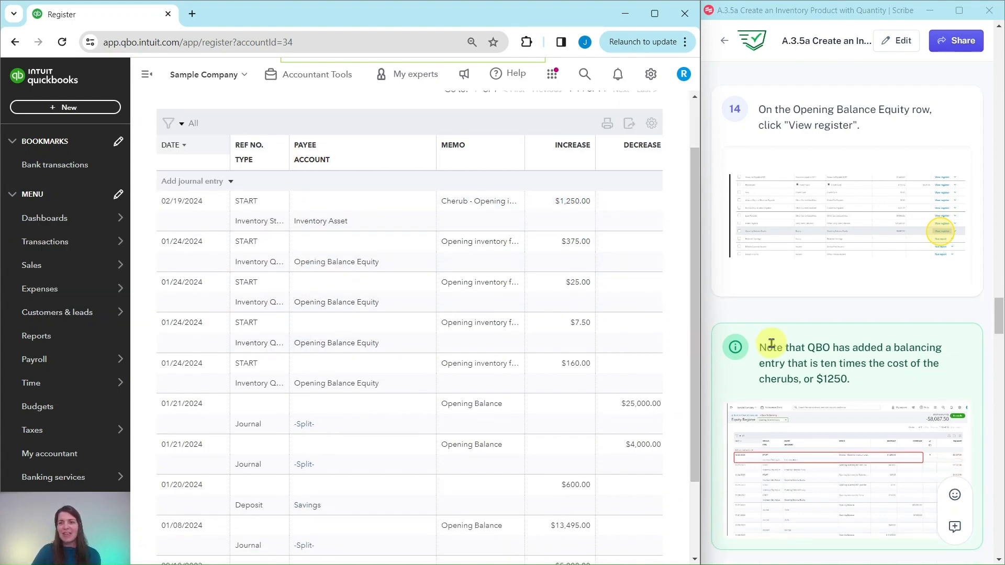
Step: Open the full transaction form of the $1,250.00 Cherub opening inventory entry from the Opening Balance Equity register
scroll(771, 343, down, 3)
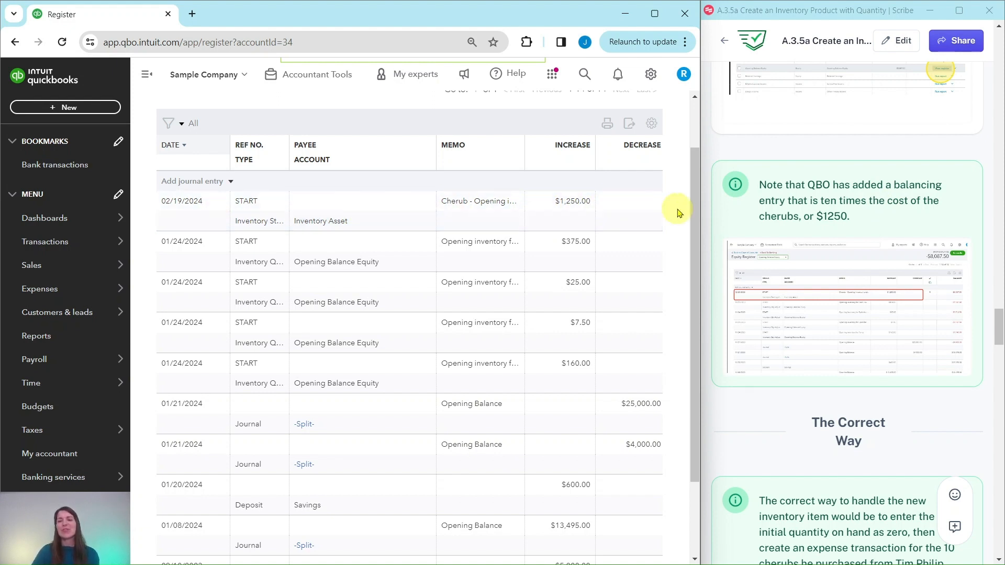
scroll(815, 192, down, 6)
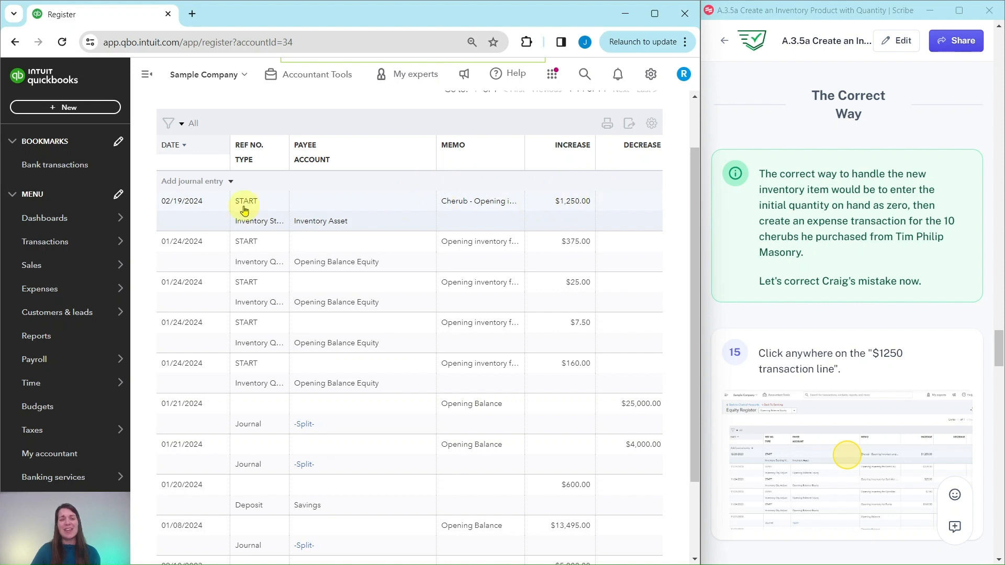
scroll(567, 203, up, 1)
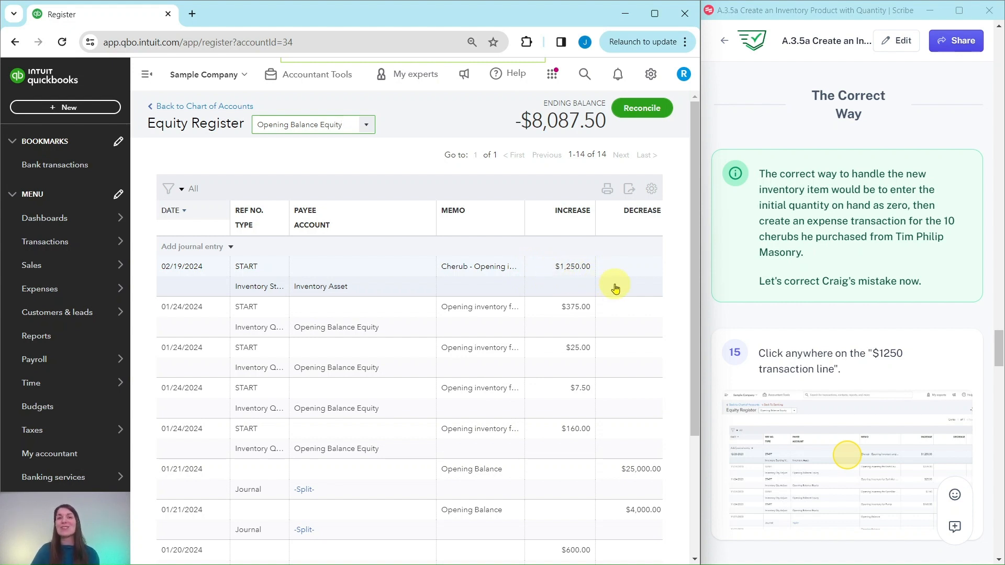
scroll(868, 247, down, 5)
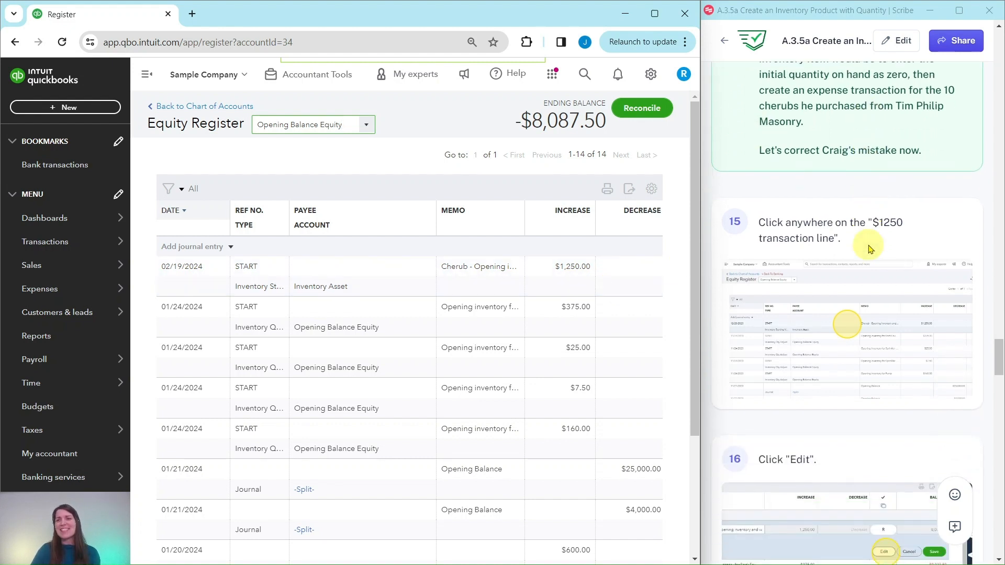
scroll(860, 191, down, 1)
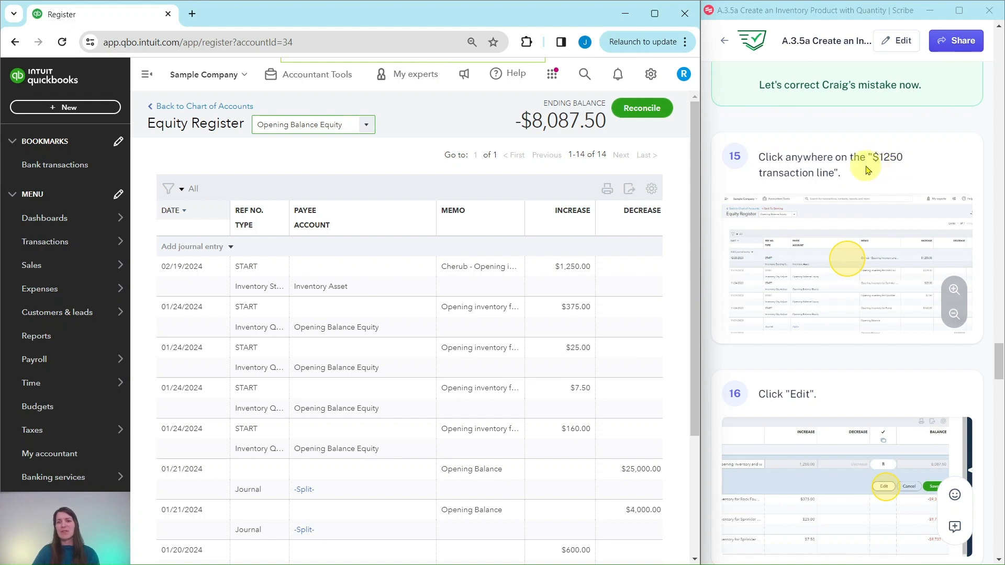
click(401, 275)
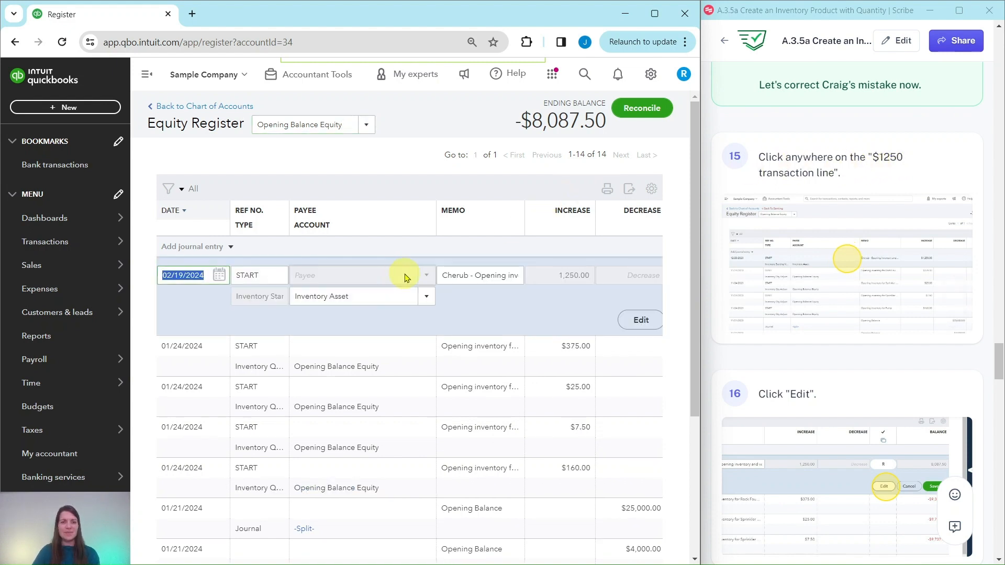
scroll(767, 282, down, 3)
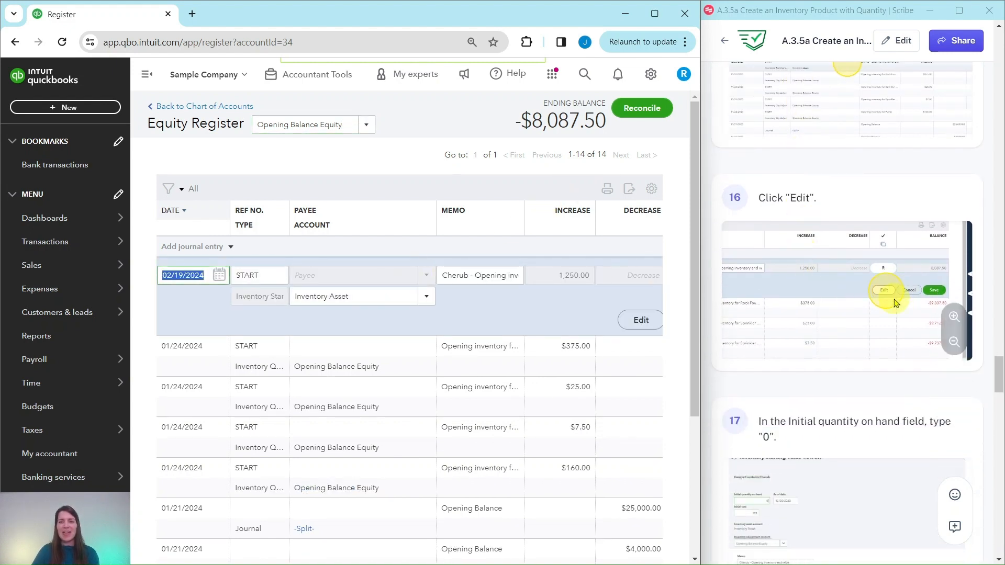
click(641, 321)
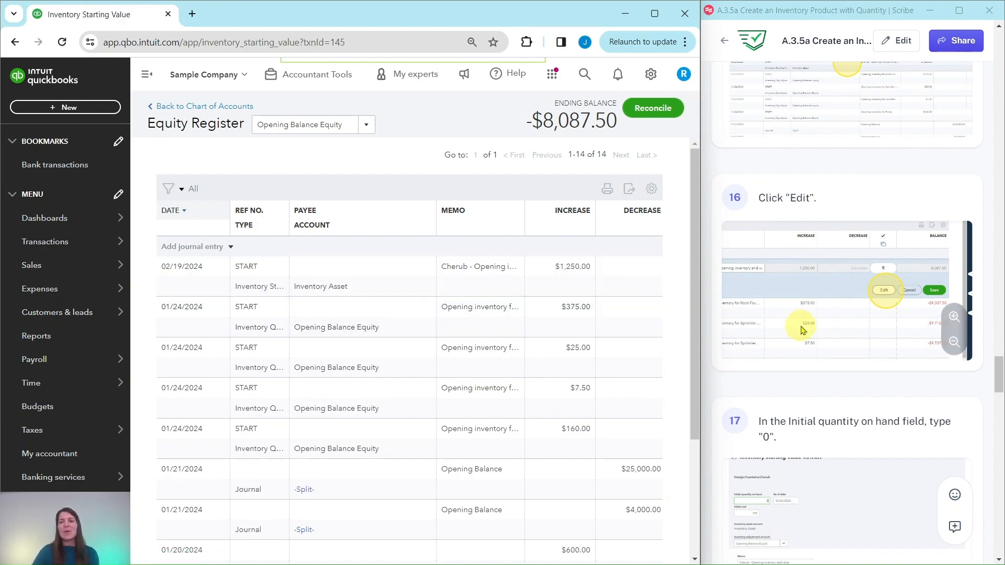
Step: Set the Cherub's initial quantity on hand to 0, then save and close the inventory starting value
scroll(802, 330, down, 4)
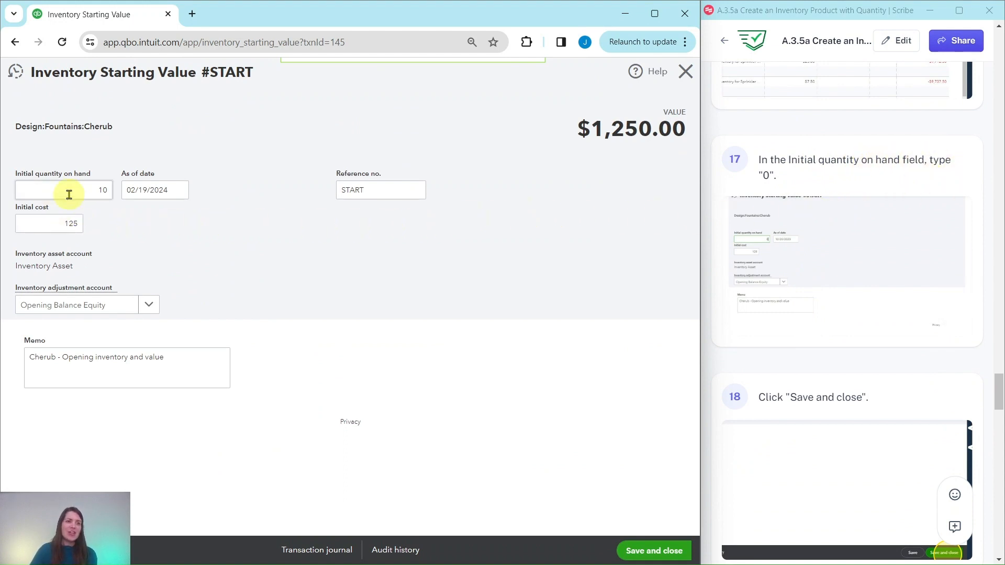
click(100, 190)
double_click(99, 189)
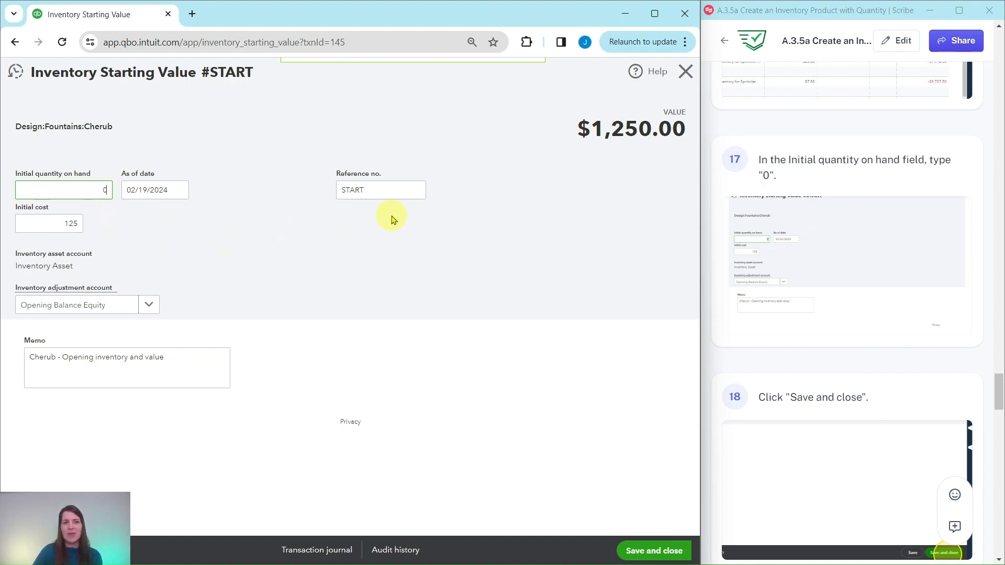
click(650, 554)
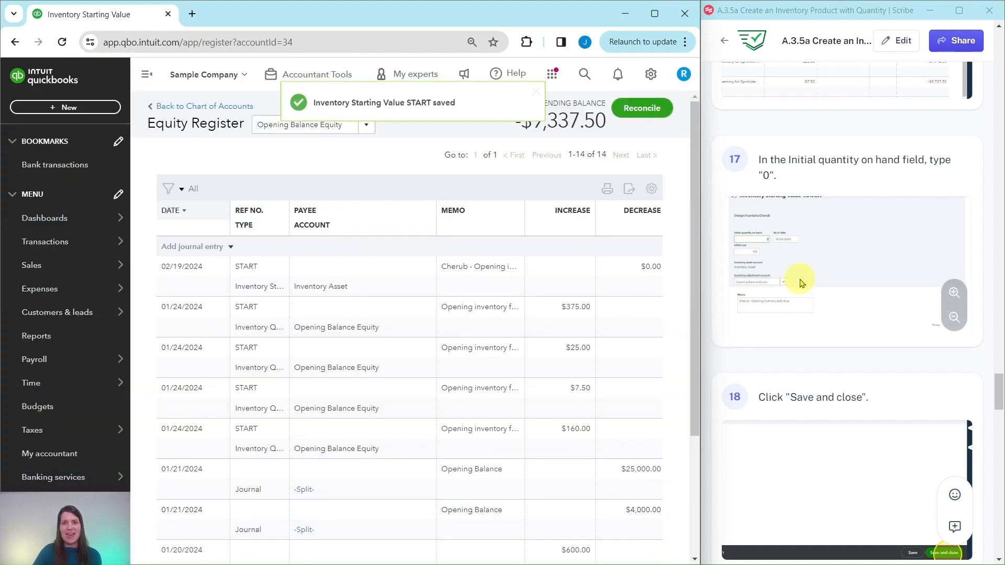
Step: Start a new expense transaction for the Cherub purchase
scroll(792, 188, down, 1)
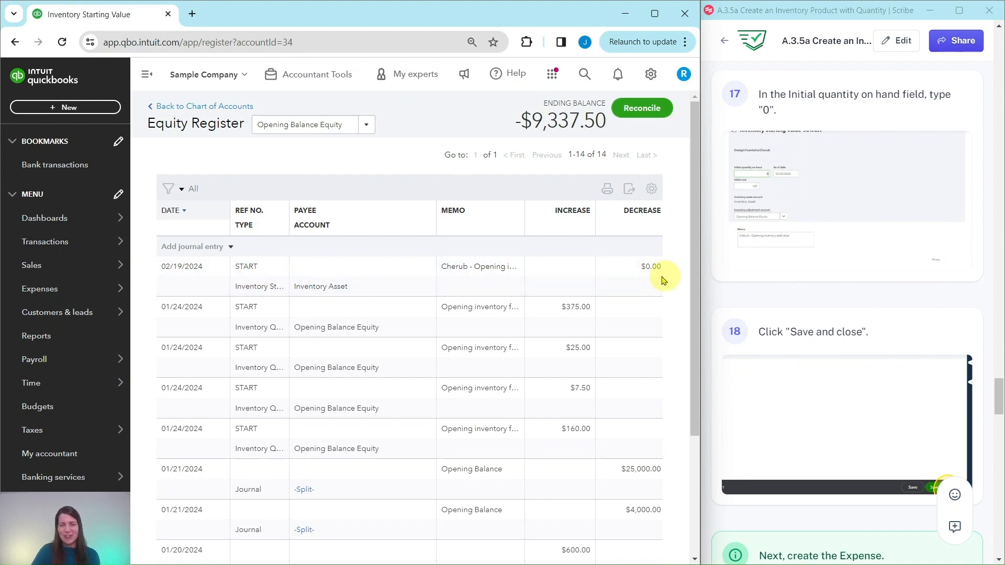
scroll(786, 224, down, 3)
scroll(786, 224, down, 5)
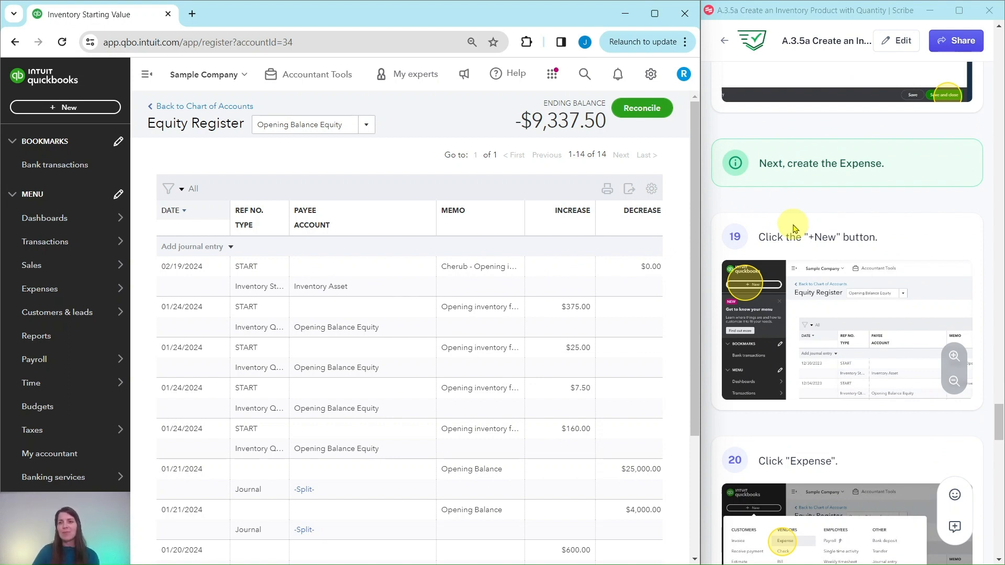
scroll(794, 229, down, 1)
scroll(790, 168, down, 1)
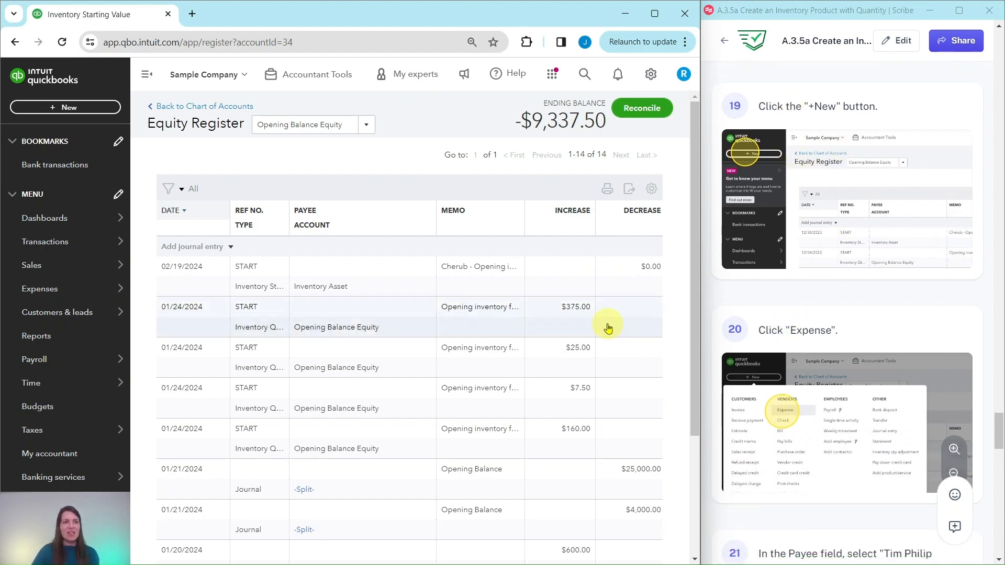
click(76, 112)
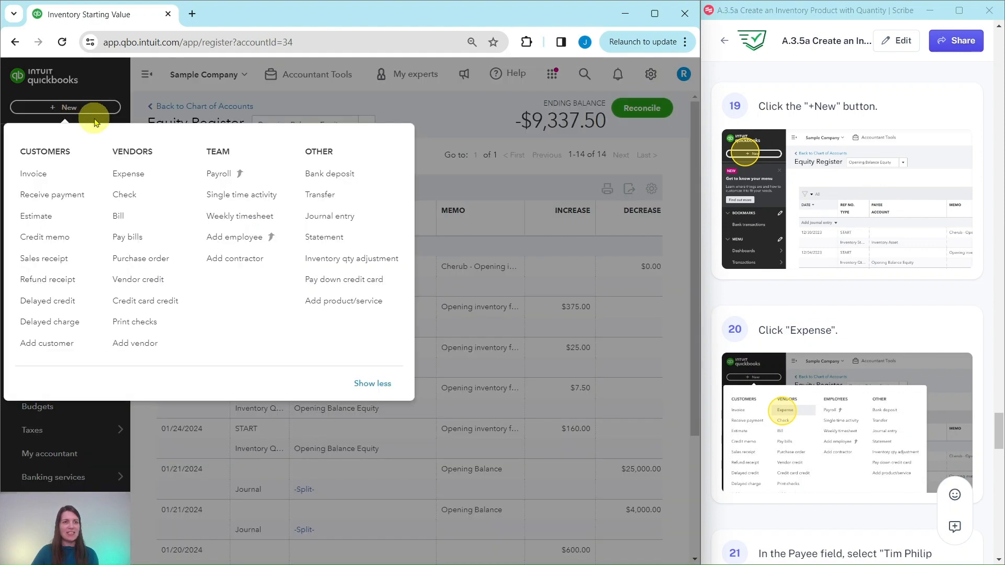
click(127, 181)
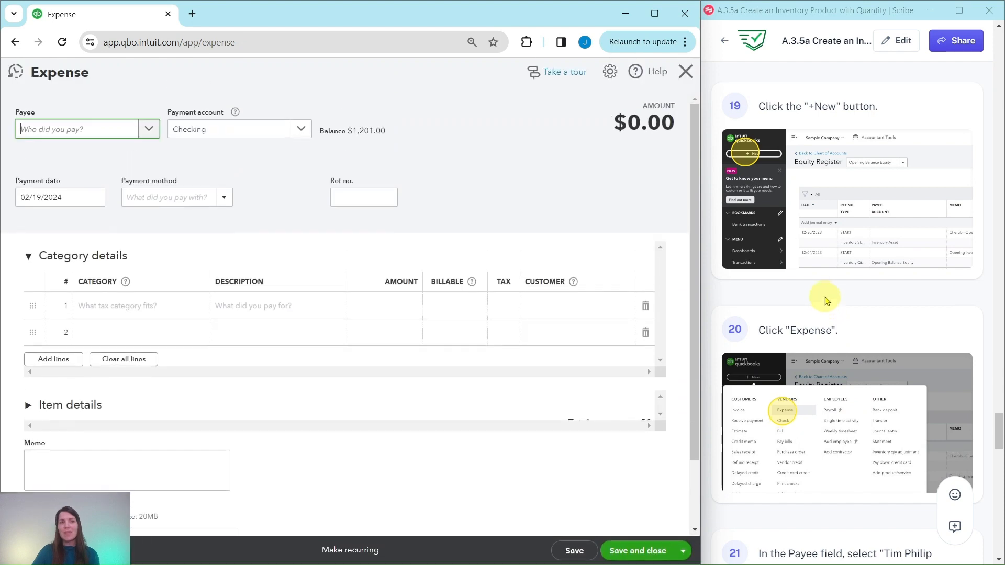
Step: Choose the vendor Tim Philip Masonry as the expense's payee and collapse the drawer of suggested purchase orders
scroll(824, 299, down, 8)
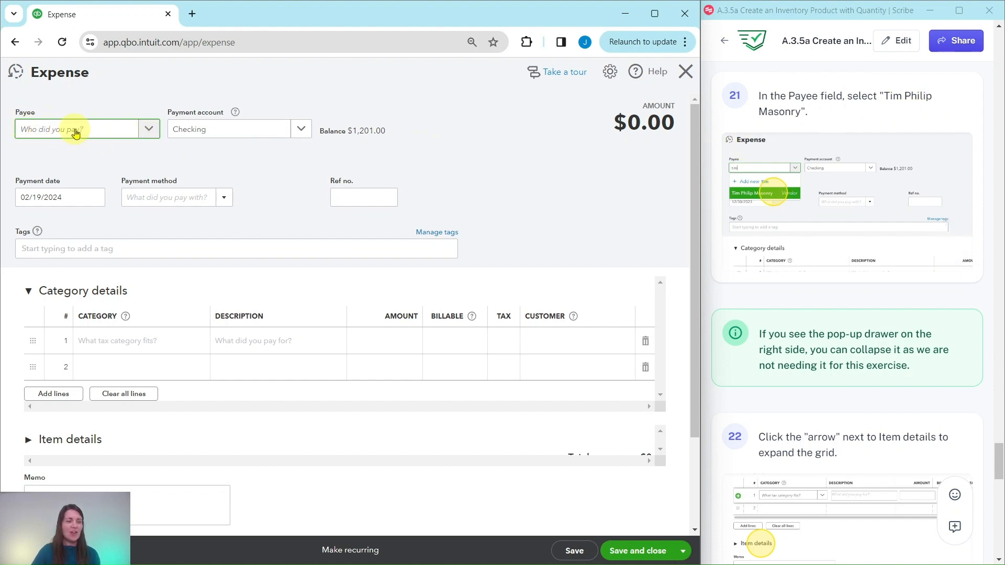
click(107, 129)
scroll(128, 194, down, 3)
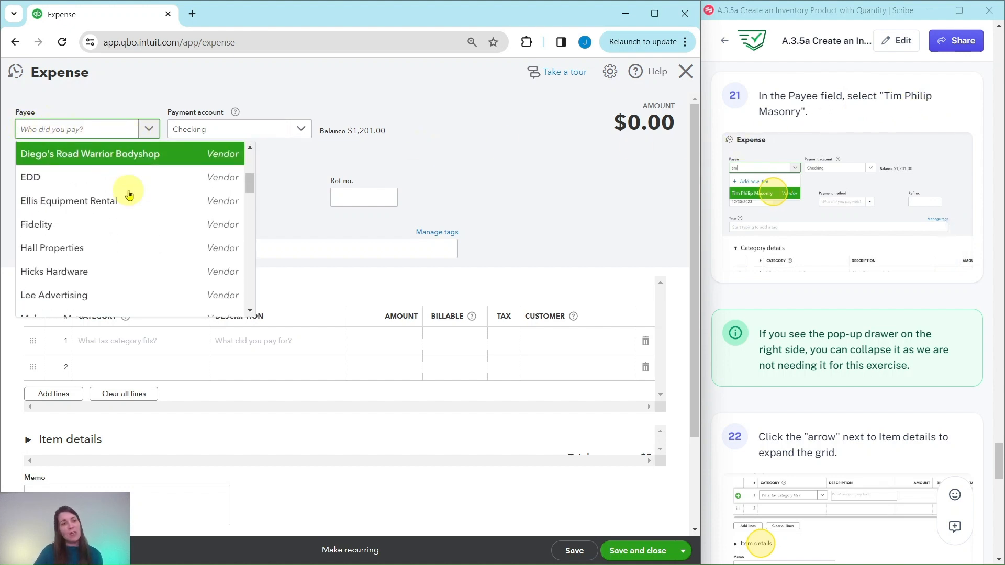
scroll(129, 195, down, 5)
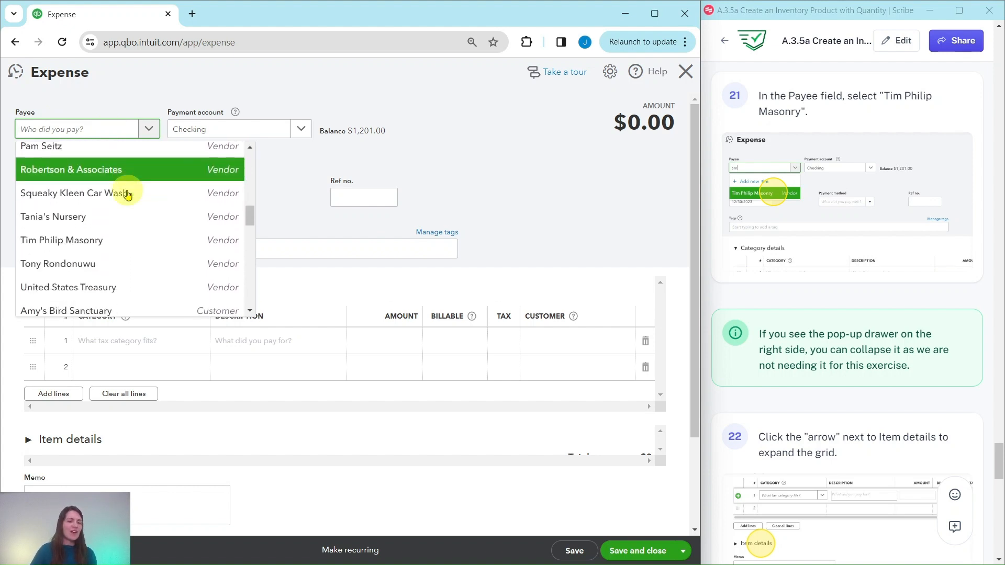
scroll(127, 194, down, 1)
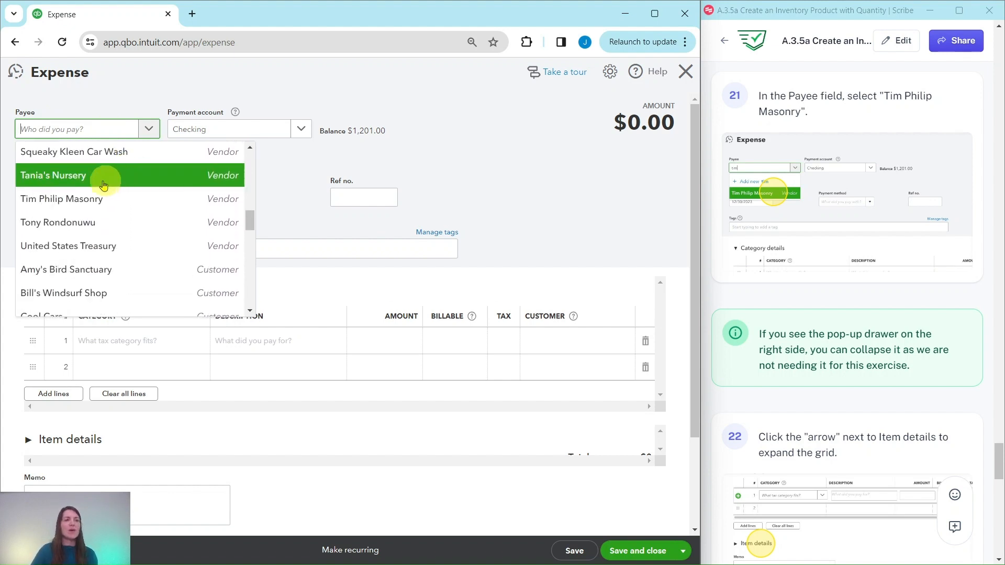
click(48, 201)
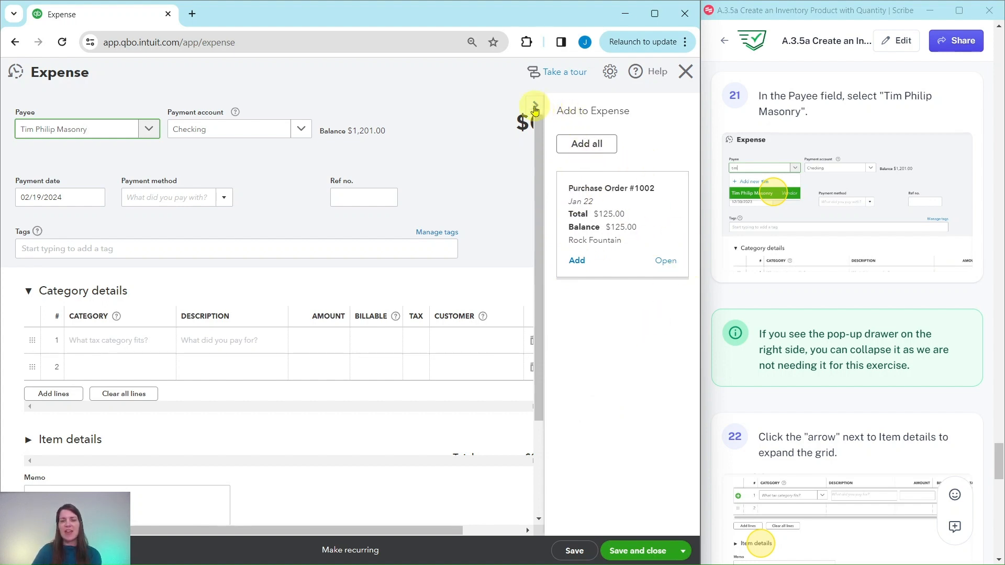
click(535, 106)
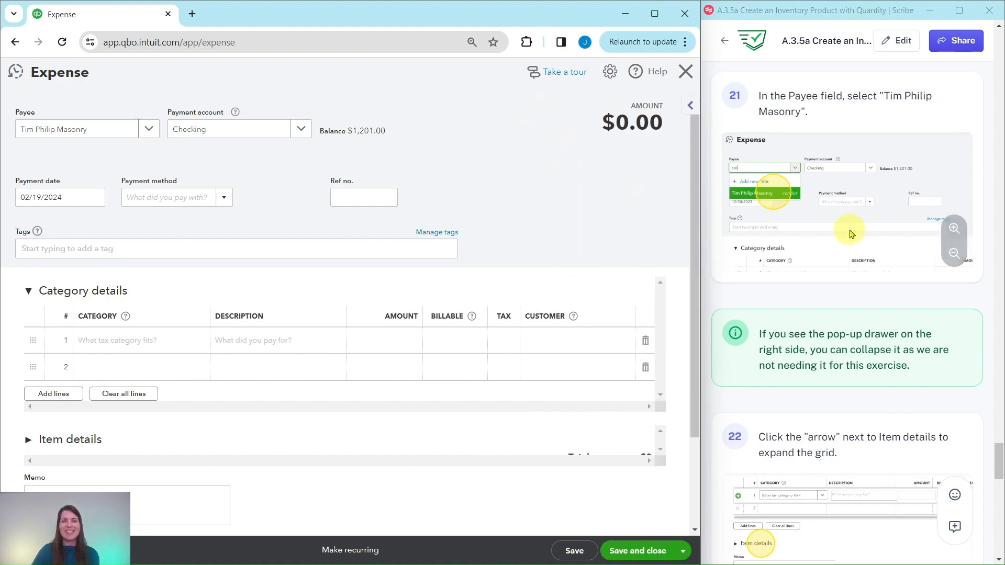
Step: Expand the expense's Item details section and collapse its Category details section
scroll(848, 228, down, 2)
scroll(850, 232, down, 3)
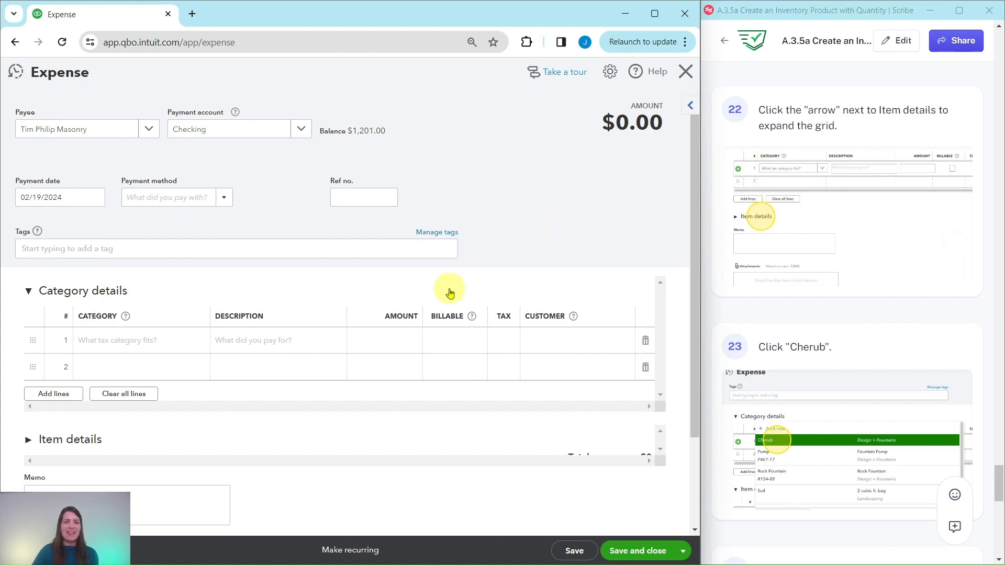
scroll(478, 287, down, 2)
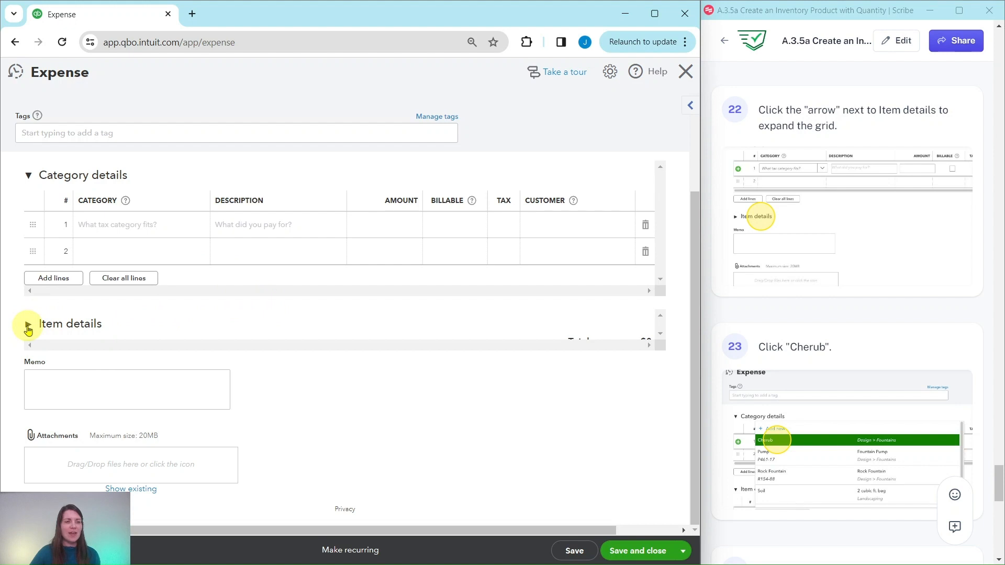
click(29, 327)
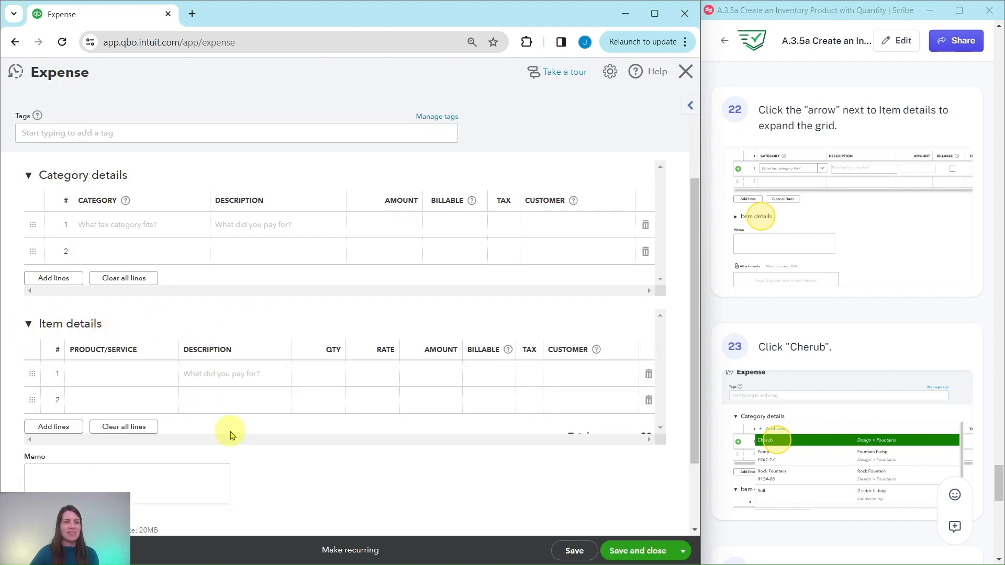
click(29, 178)
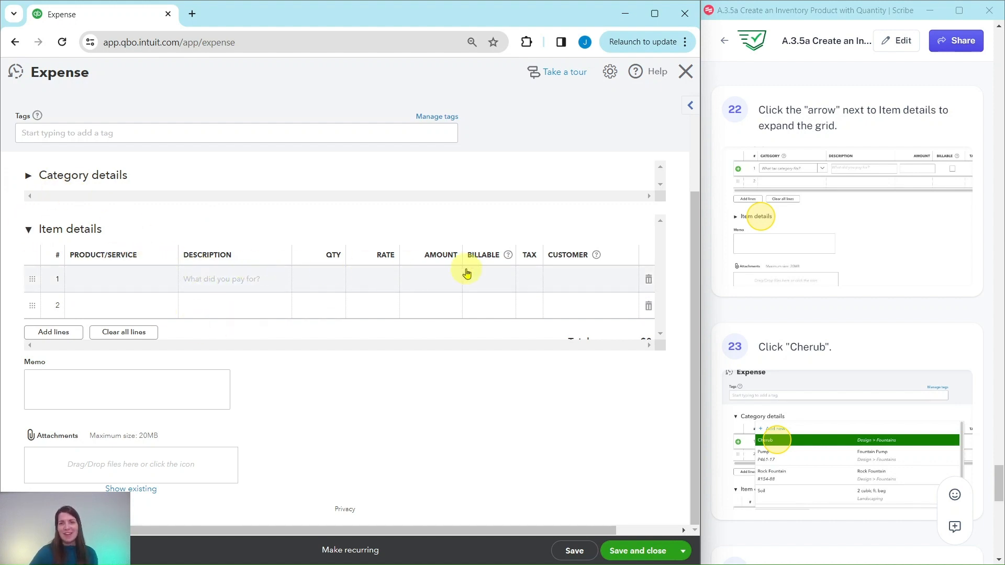
Step: Select Cherub from Design > Fountains as the product on the first item line of the expense
scroll(796, 300, down, 3)
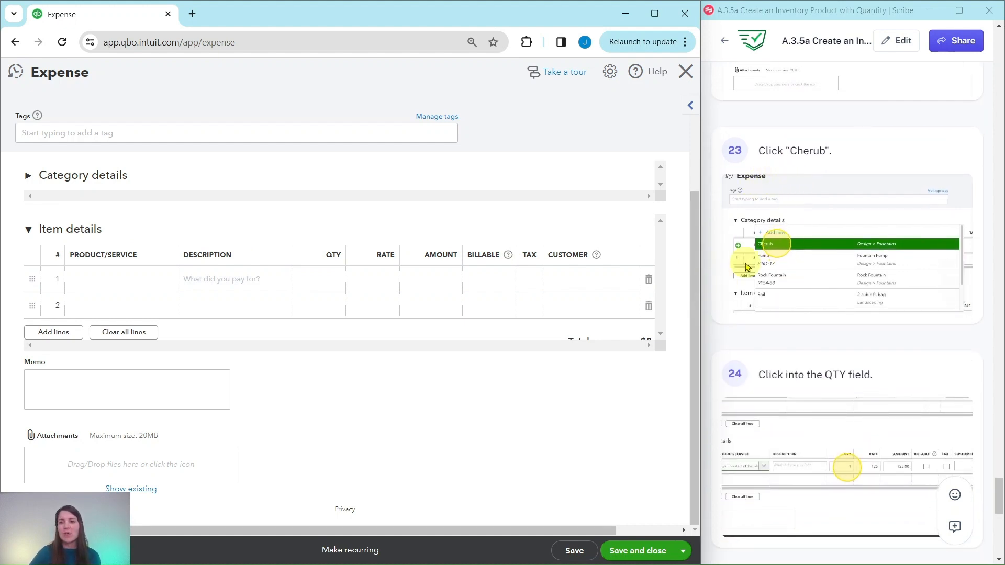
scroll(745, 267, up, 4)
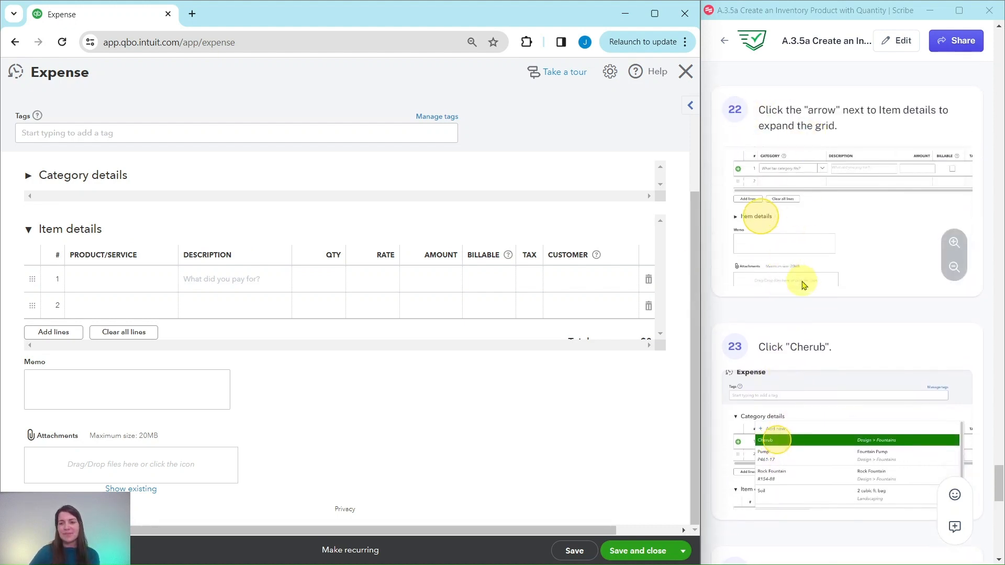
scroll(804, 286, down, 1)
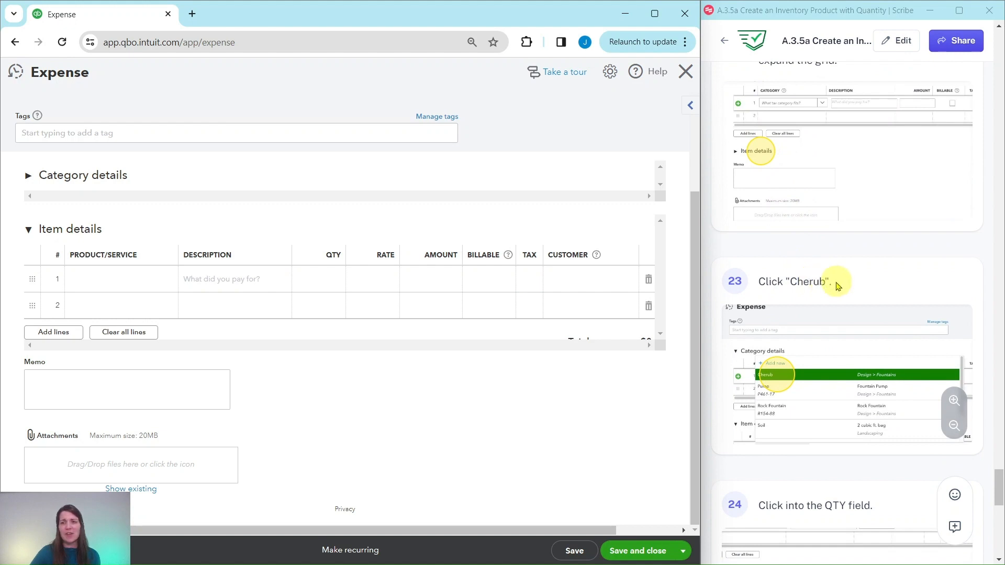
scroll(836, 286, down, 4)
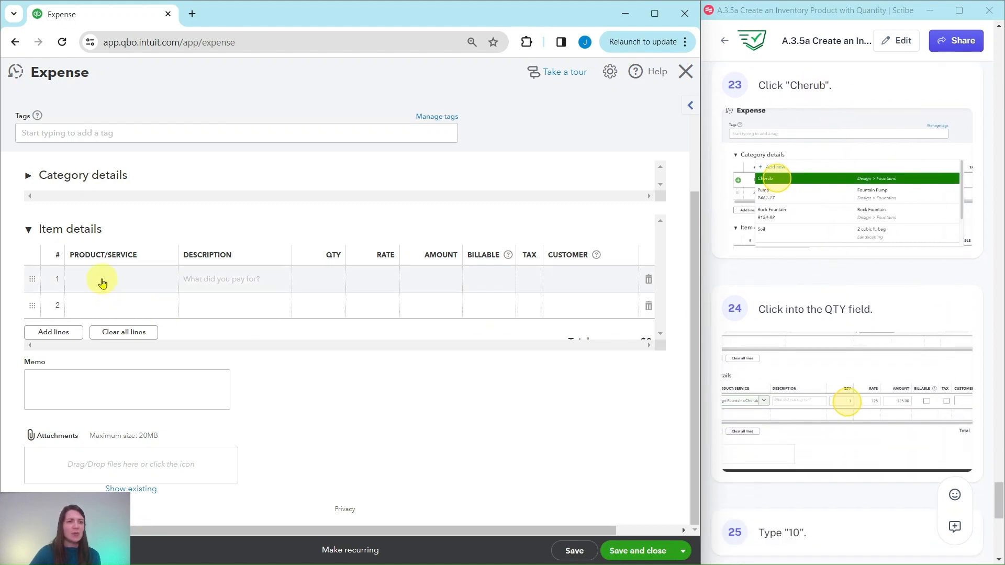
click(102, 283)
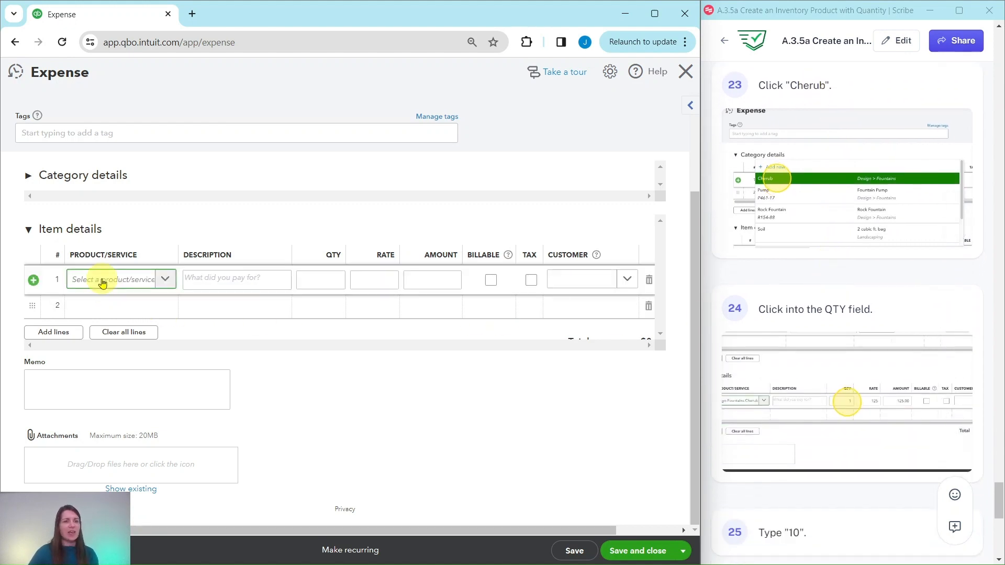
click(102, 284)
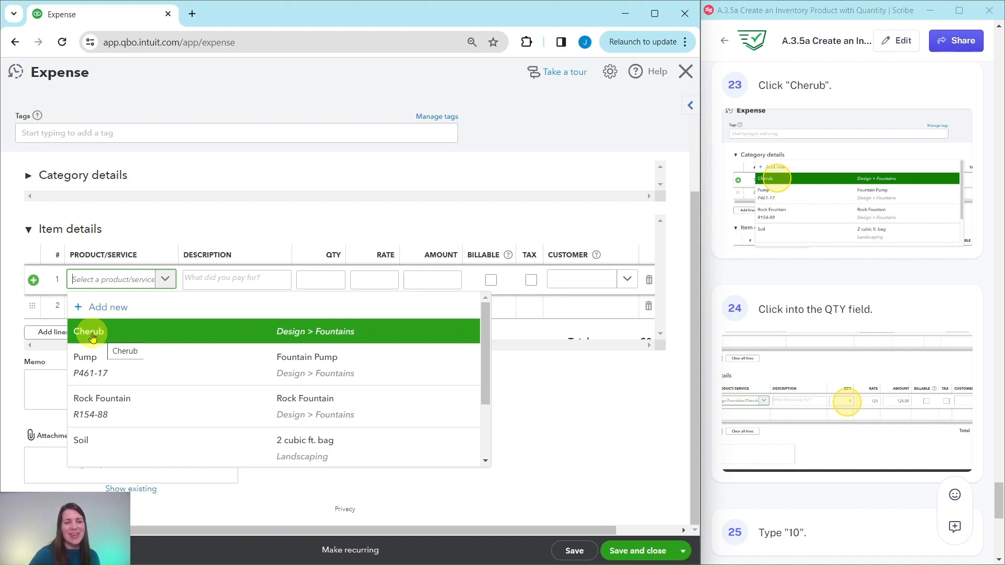
click(90, 333)
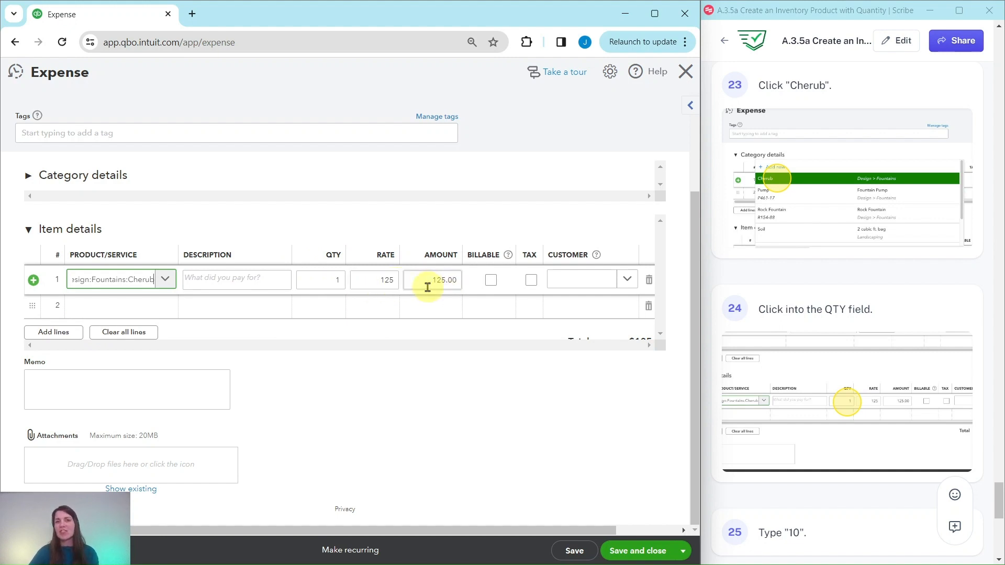
Step: Set the Cherub line's quantity to 10, then save and close the expense
click(339, 282)
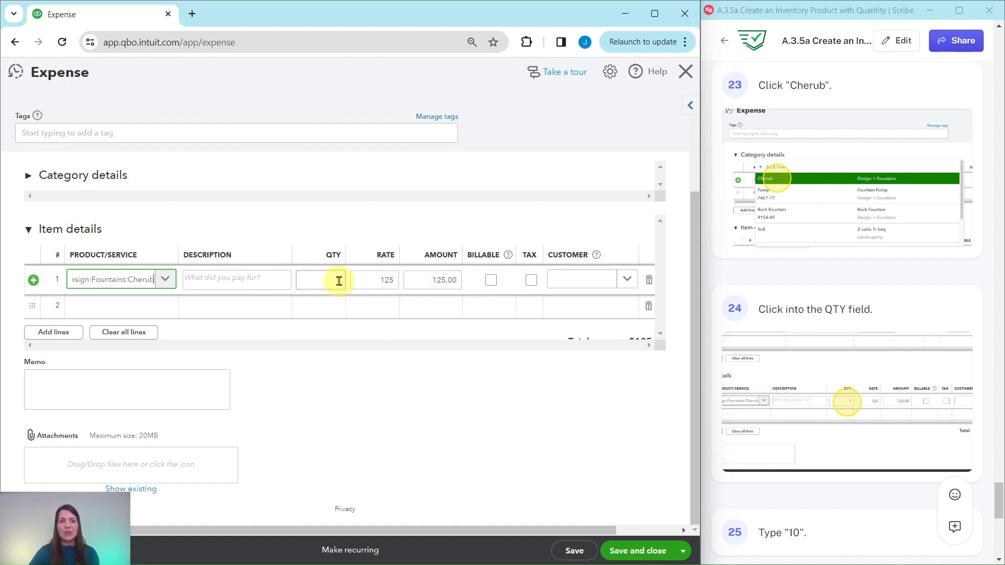
click(339, 281)
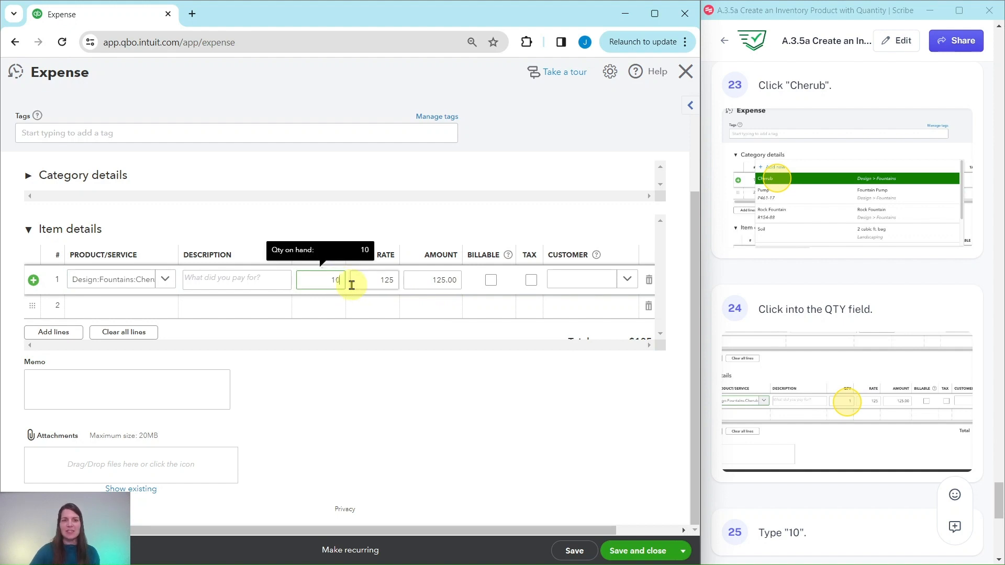
text(10)
click(375, 282)
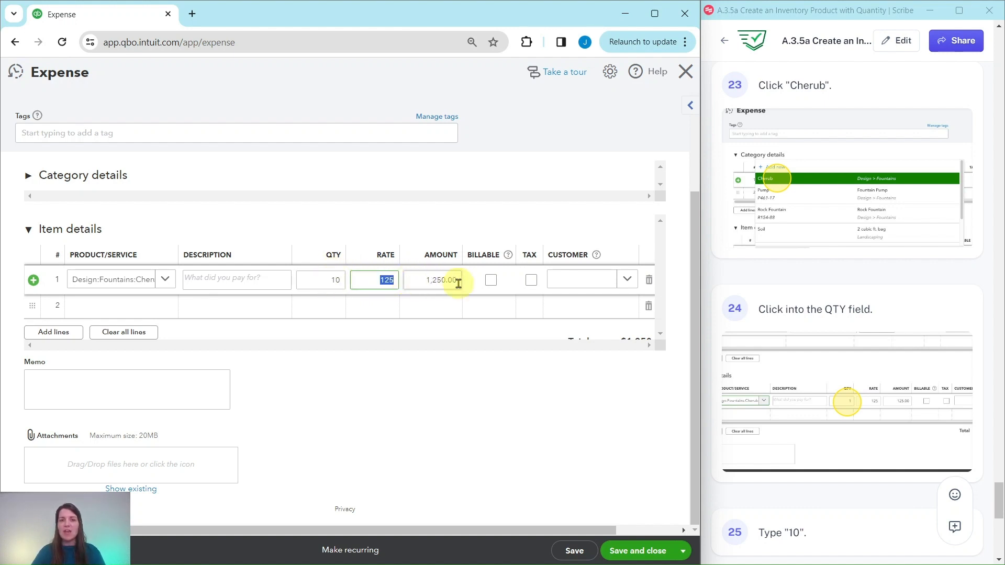
scroll(774, 330, down, 8)
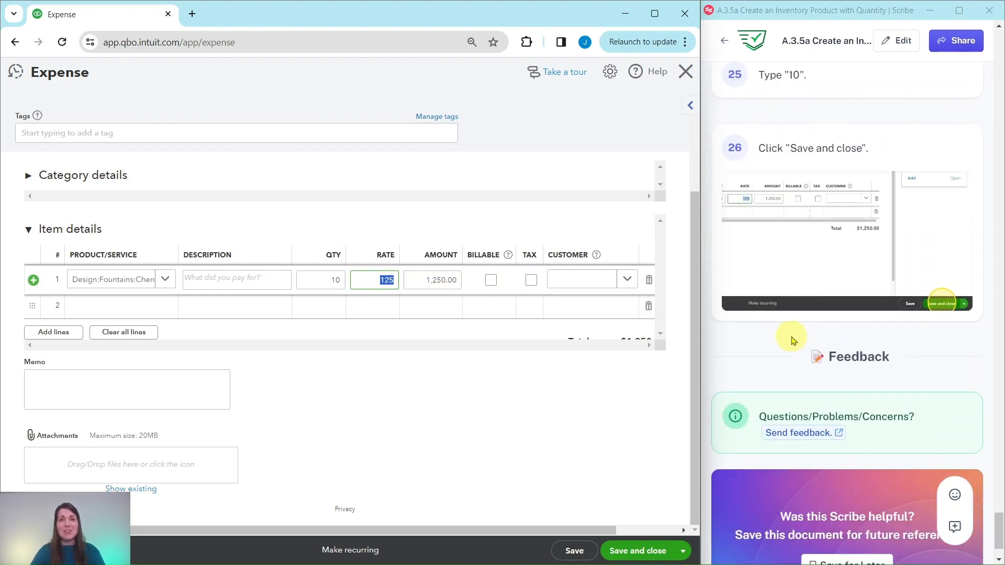
click(640, 555)
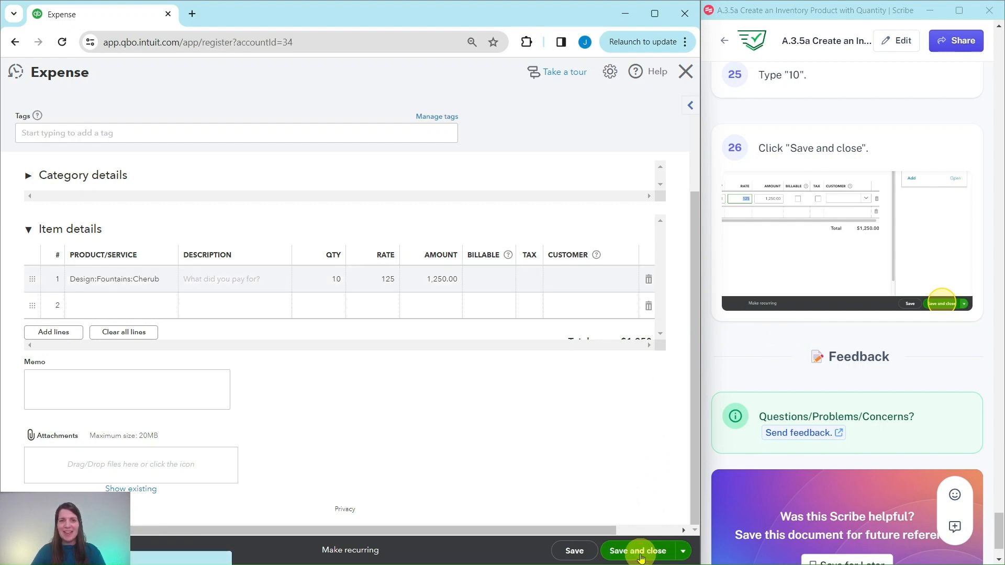